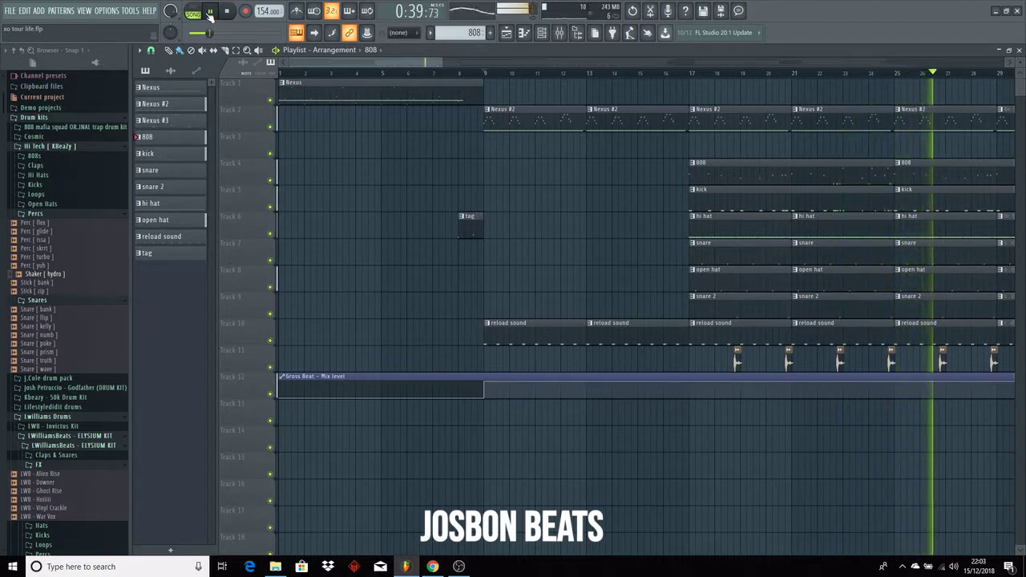
- Play the song's intro from the beginning and stop playback
{"action": "key", "text": "space"}
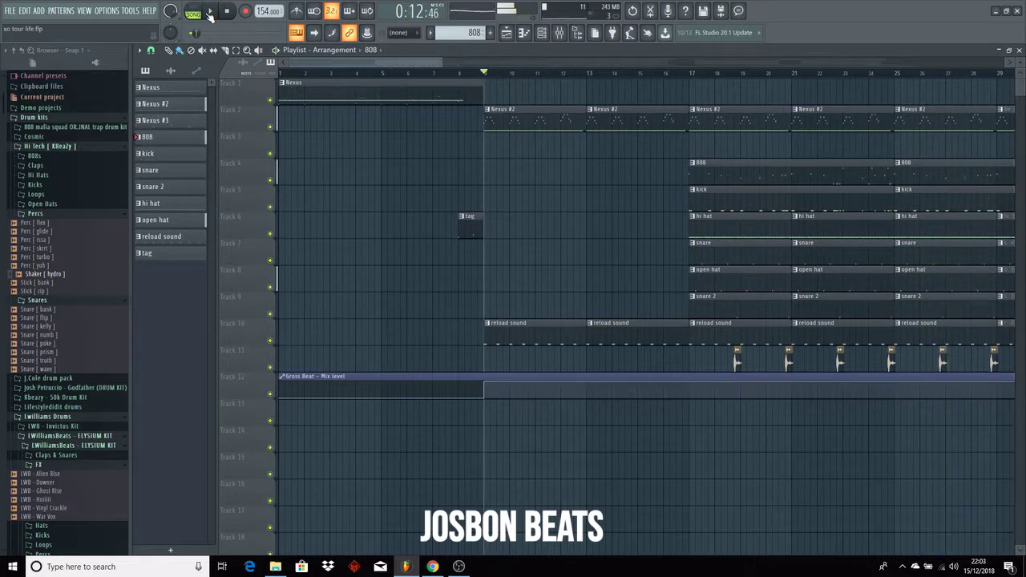
{"action": "left_click", "coordinate": [228, 12]}
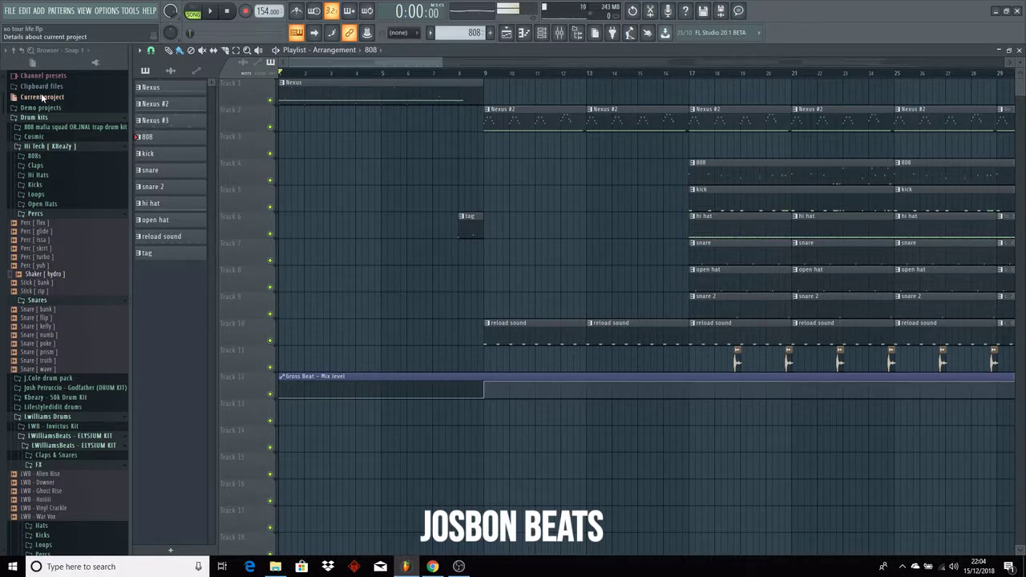
{"action": "left_click", "coordinate": [212, 12]}
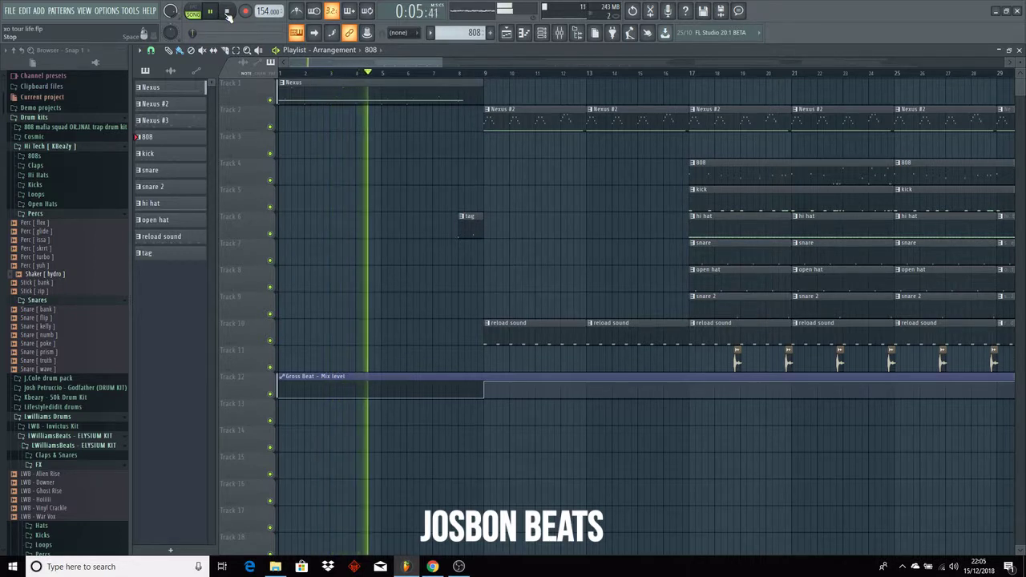
{"action": "left_click", "coordinate": [228, 16]}
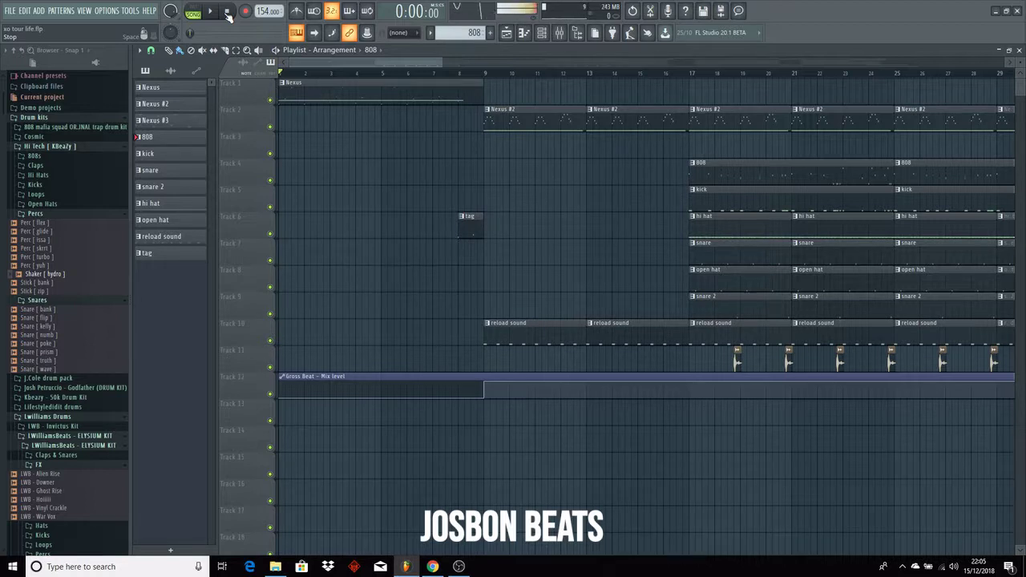
- Open the Nexus pattern in the piano roll with the Nexus channel's notes shown
{"action": "left_click", "coordinate": [184, 87]}
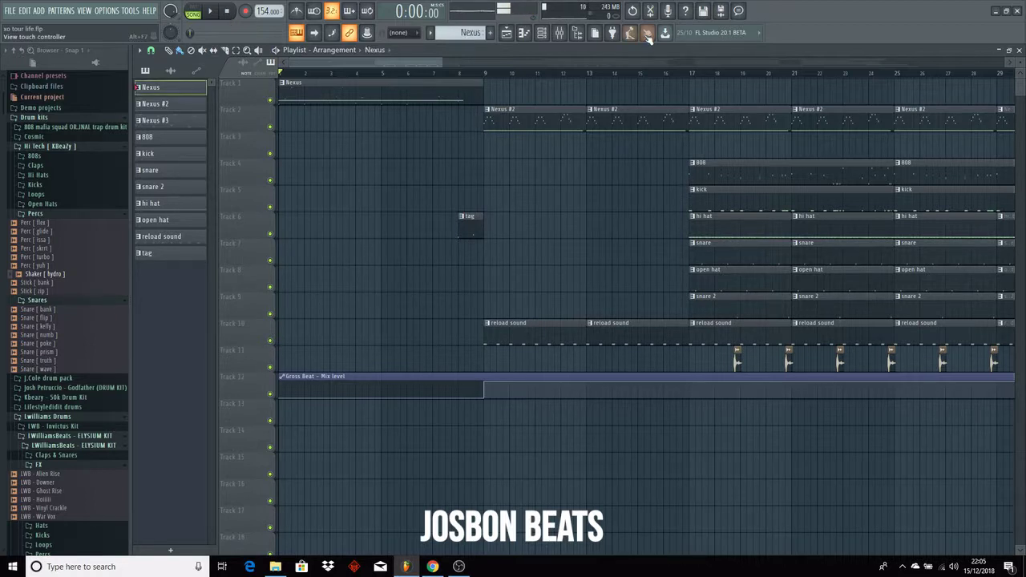
{"action": "left_click", "coordinate": [525, 33]}
{"action": "left_click", "coordinate": [361, 52]}
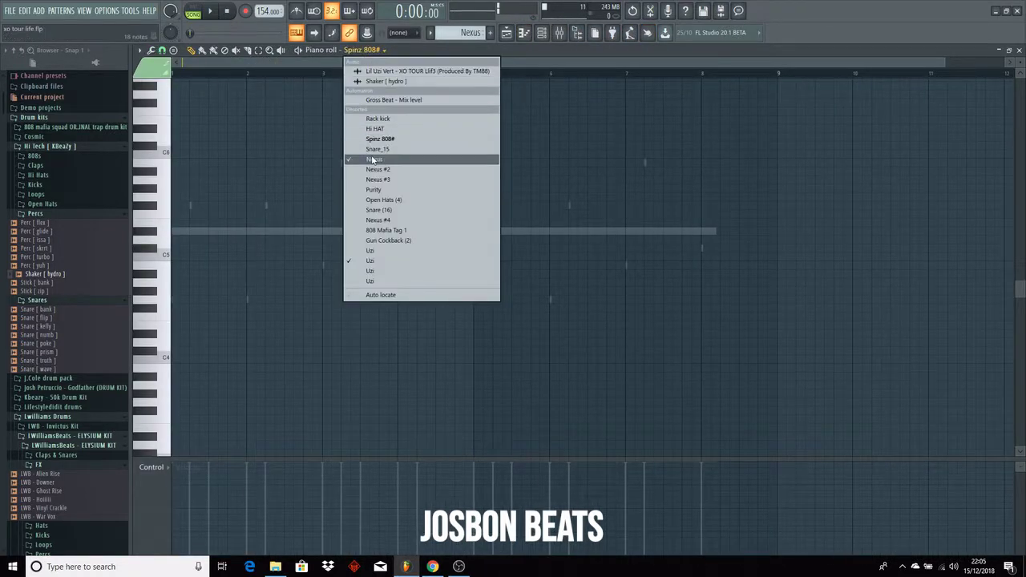
{"action": "left_click", "coordinate": [373, 160]}
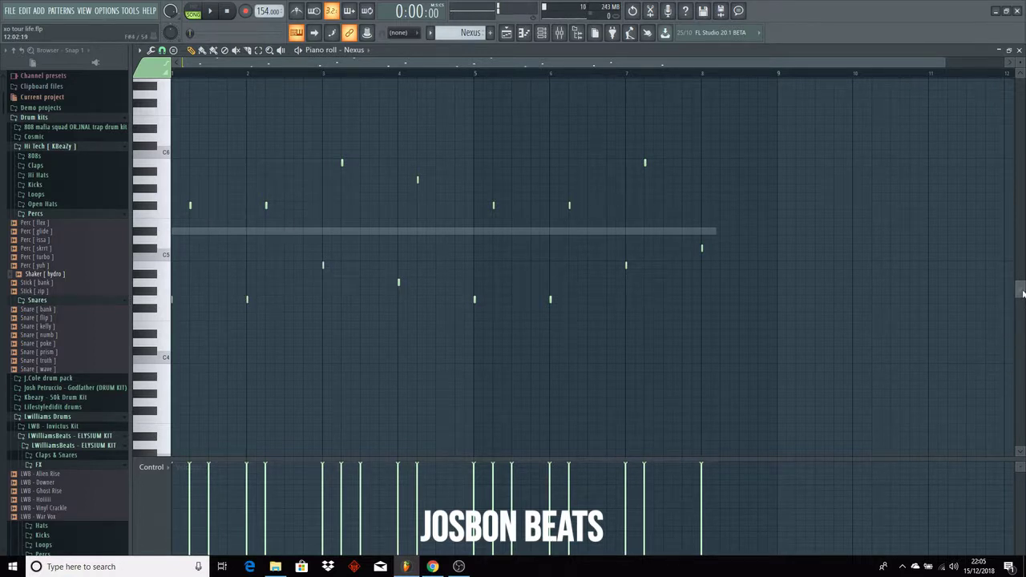
- Play the Nexus intro melody while viewing its higher notes in the piano roll, and stop playback
{"action": "left_click_drag", "start_coordinate": [1017, 291], "coordinate": [1018, 254]}
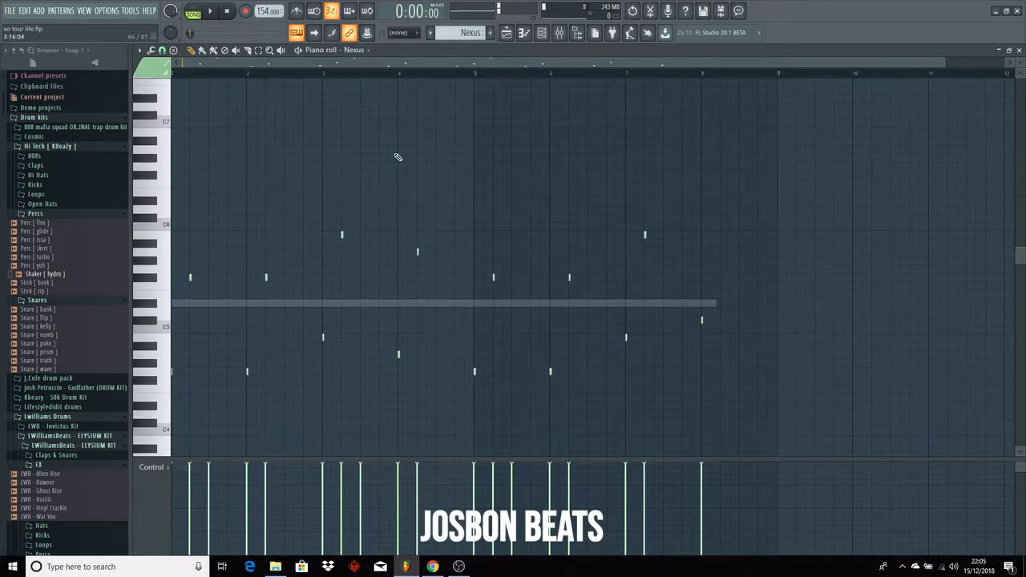
{"action": "left_click", "coordinate": [215, 19]}
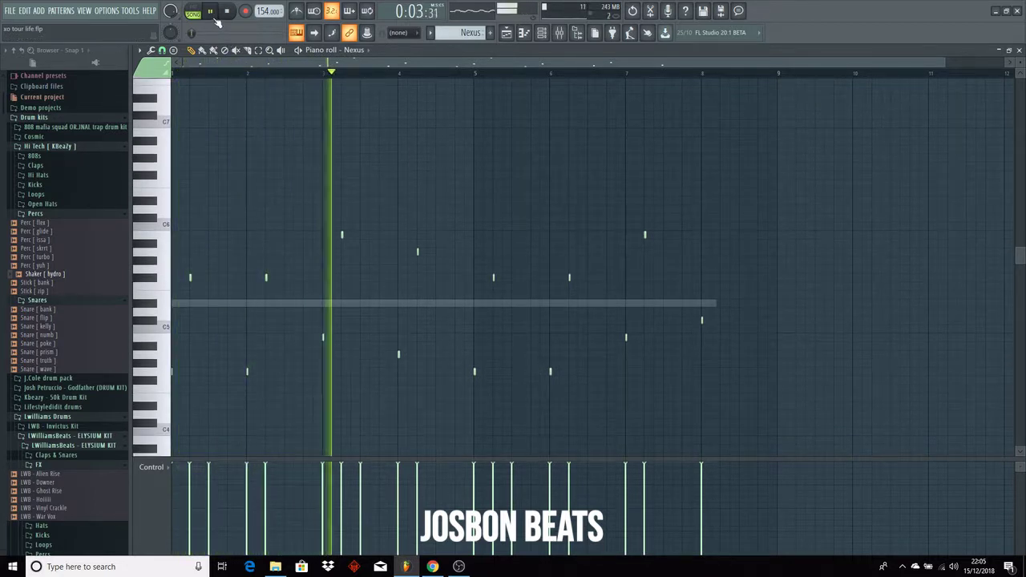
{"action": "left_click_drag", "start_coordinate": [1018, 258], "coordinate": [1017, 248]}
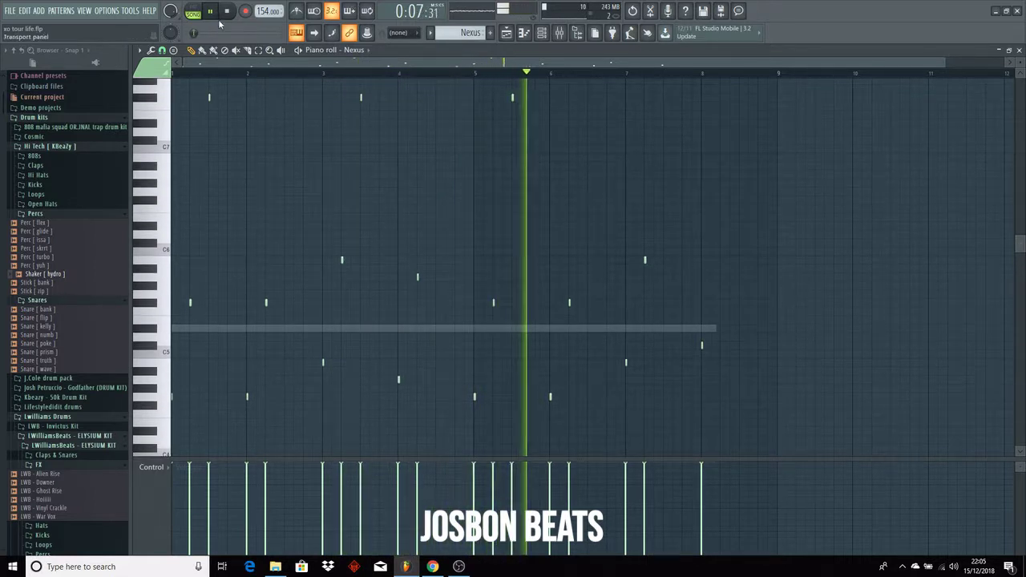
{"action": "key", "text": "space"}
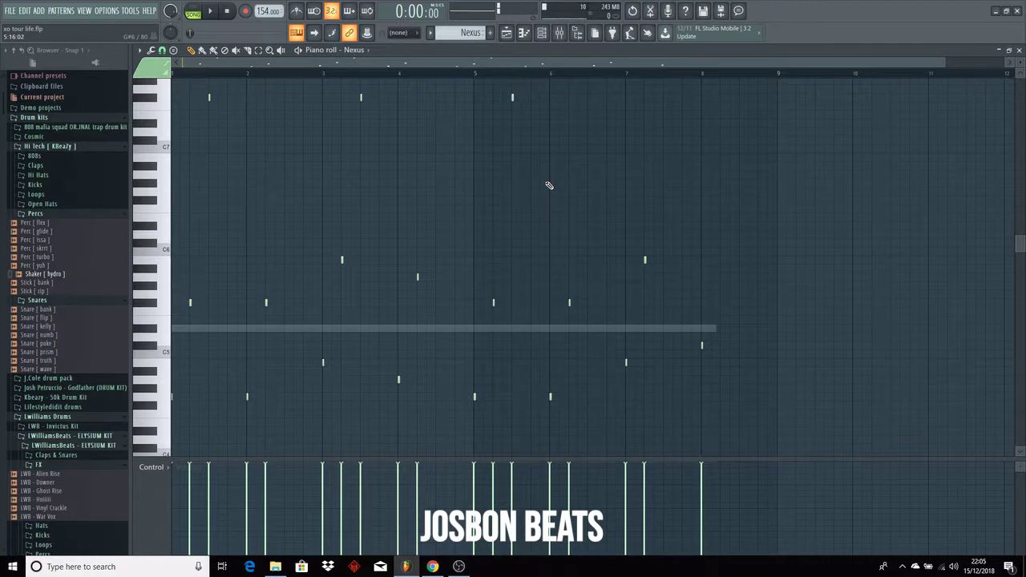
- Show the Nexus #2 channel's notes in the piano roll and play the Nexus #2 pattern from bar 9 of the playlist
{"action": "left_click", "coordinate": [506, 32]}
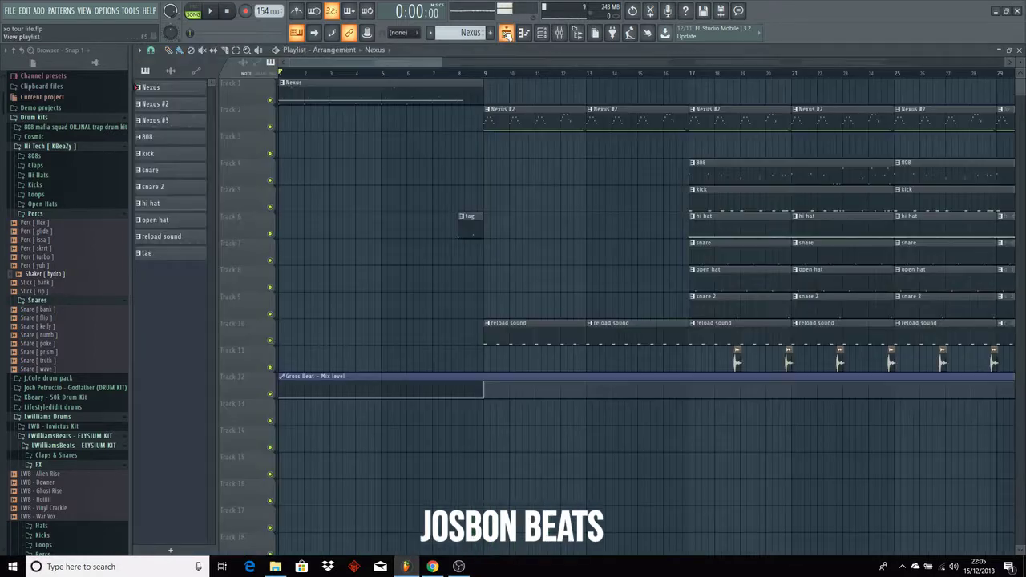
{"action": "left_click", "coordinate": [485, 73]}
{"action": "left_click", "coordinate": [168, 106]}
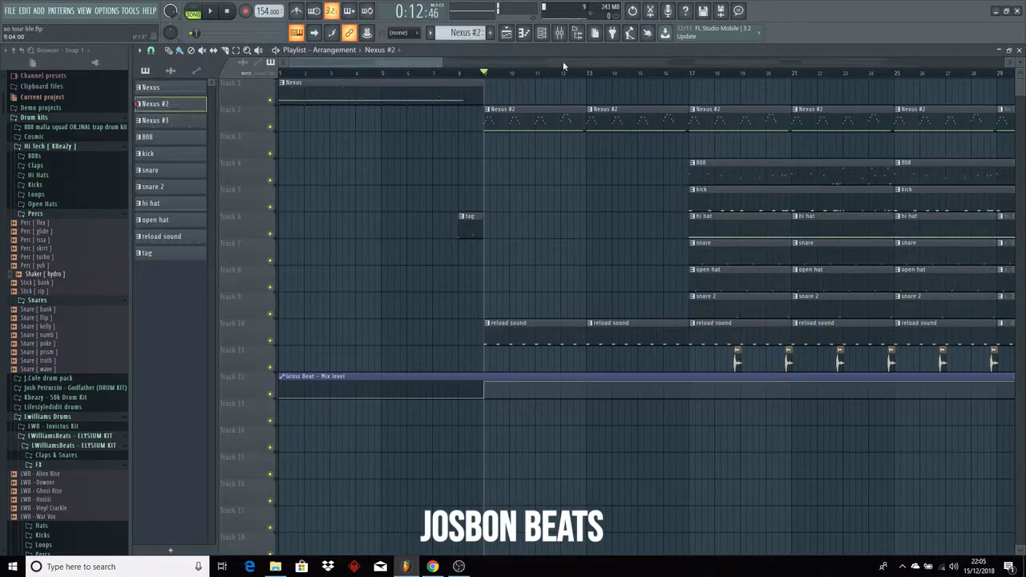
{"action": "left_click", "coordinate": [523, 32]}
{"action": "left_click", "coordinate": [372, 50]}
{"action": "left_click", "coordinate": [387, 169]}
{"action": "key", "text": "space"}
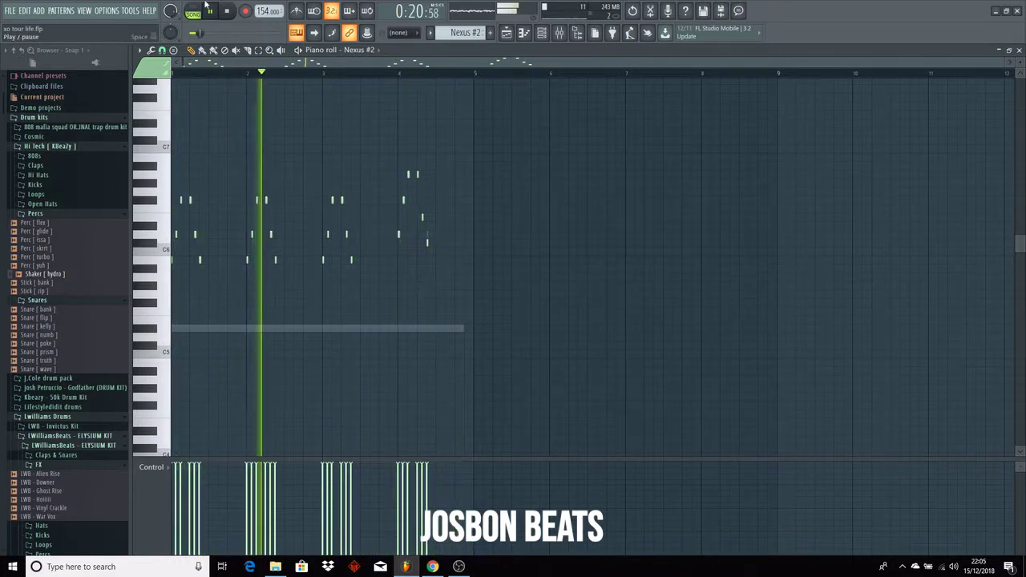
{"action": "left_click", "coordinate": [228, 14]}
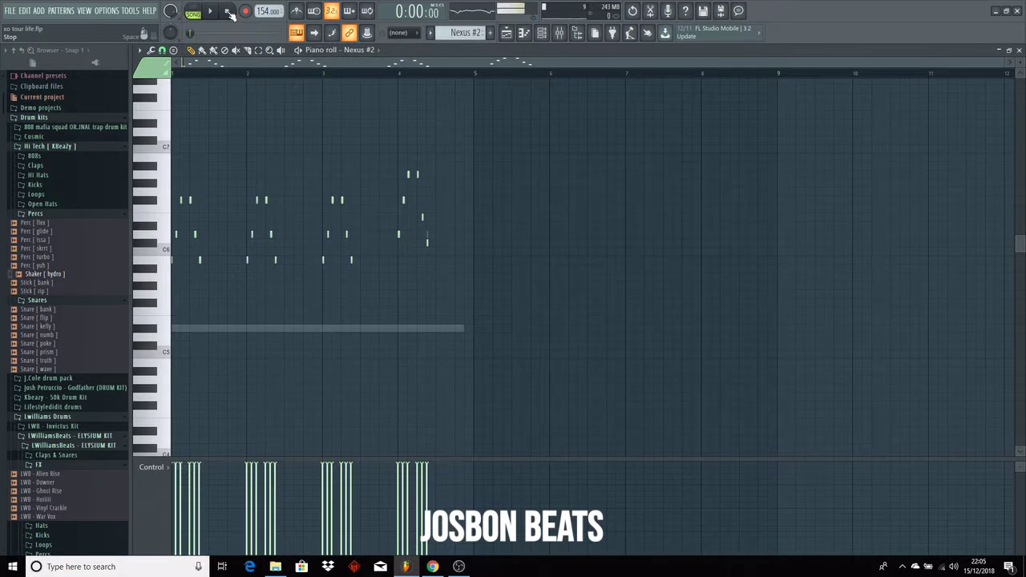
- Replay the Nexus #2 melody from bar 9 while examining its notes up close in the piano roll, and stop playback
{"action": "left_click_drag", "start_coordinate": [1004, 64], "coordinate": [622, 58]}
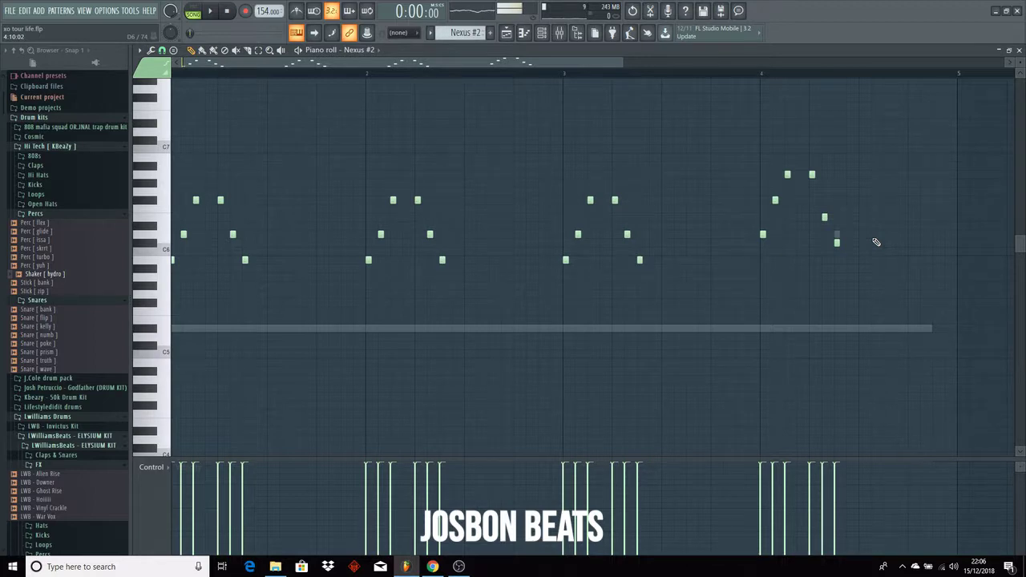
{"action": "left_click", "coordinate": [211, 14]}
{"action": "left_click", "coordinate": [506, 32]}
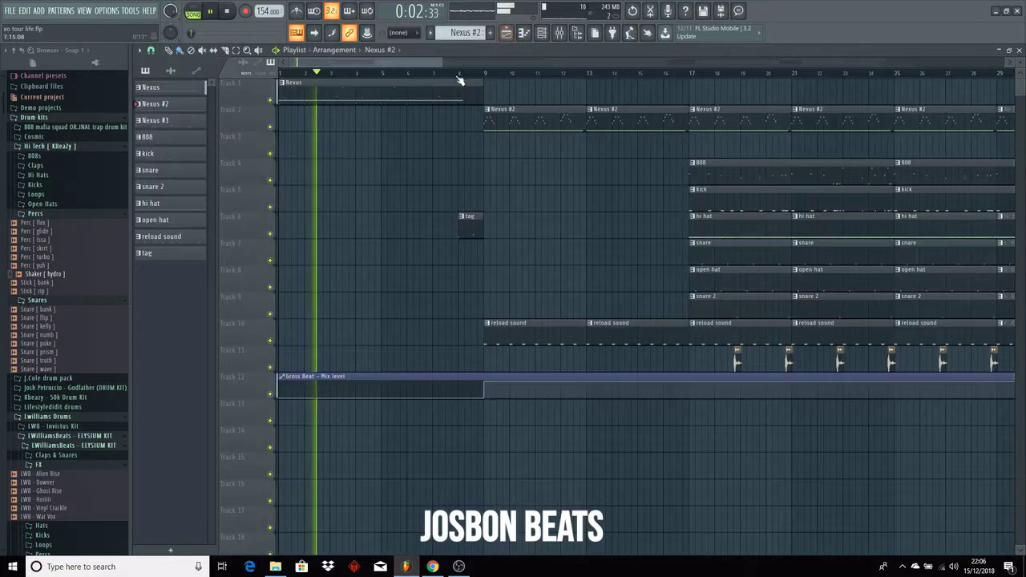
{"action": "left_click", "coordinate": [484, 77]}
{"action": "left_click", "coordinate": [523, 33]}
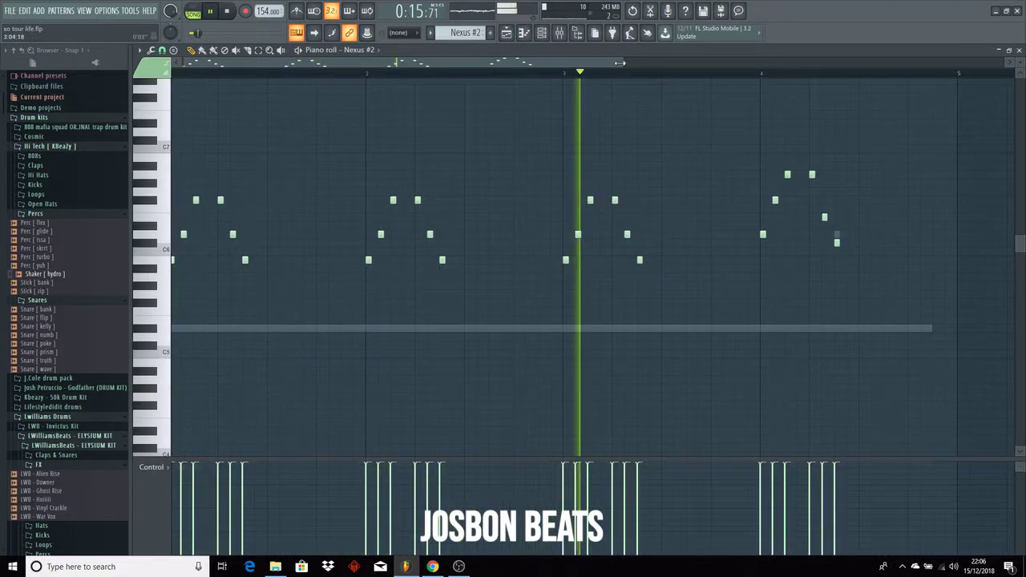
{"action": "left_click_drag", "start_coordinate": [622, 61], "coordinate": [831, 60]}
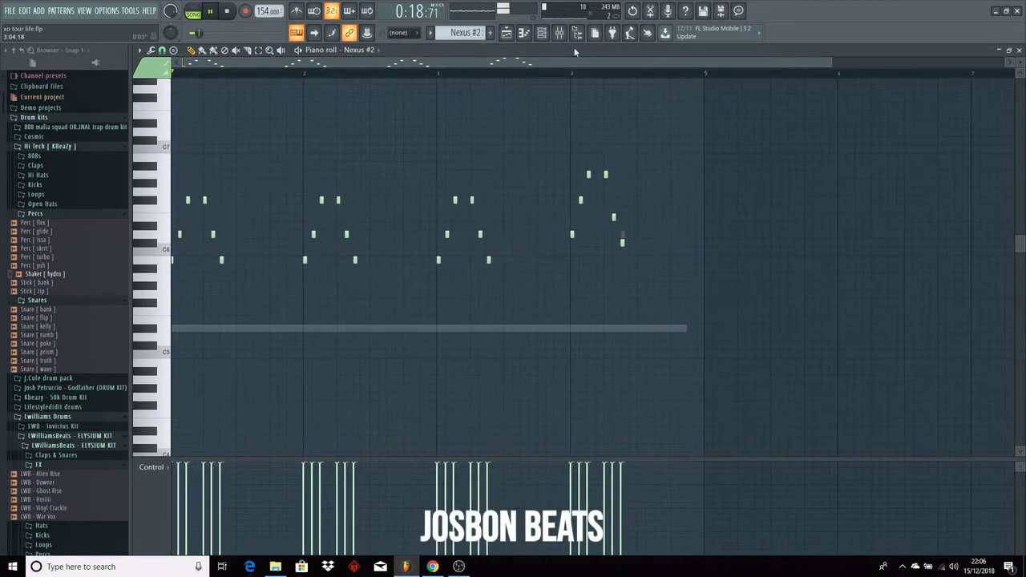
{"action": "left_click", "coordinate": [228, 12]}
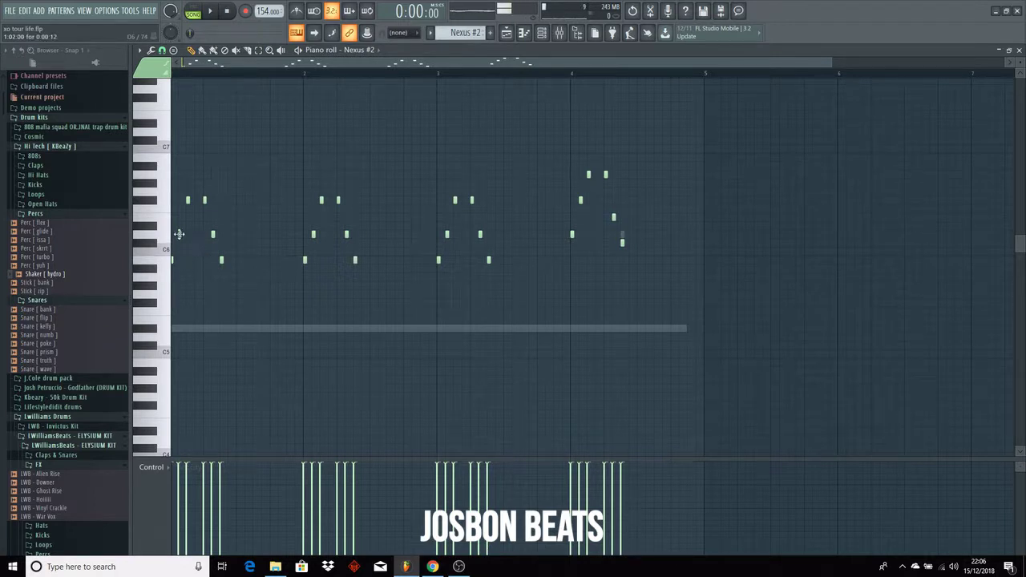
- Return to the playlist and play the section starting at bar 9 twice, ending with playback stopped
{"action": "left_click", "coordinate": [507, 32]}
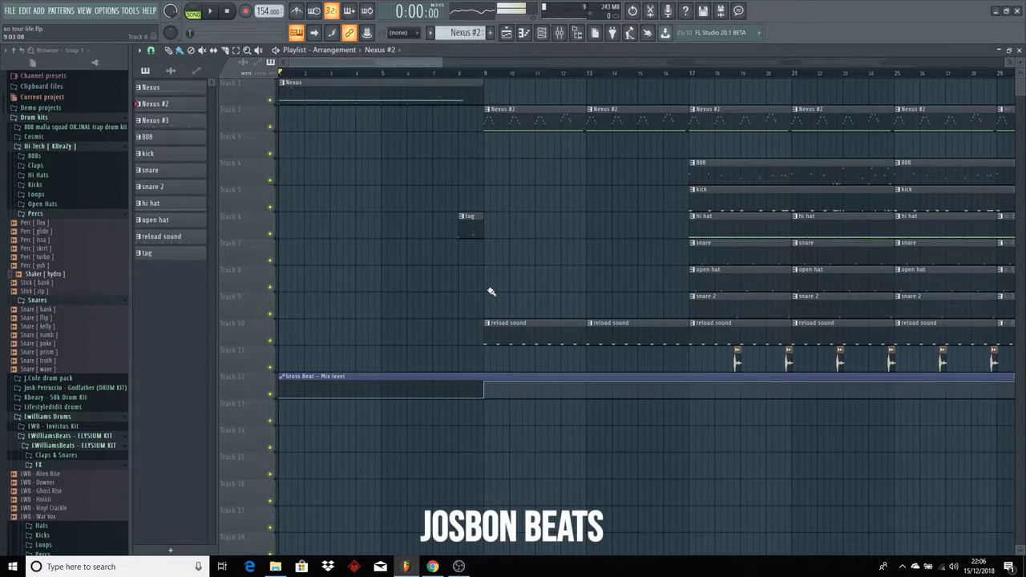
{"action": "left_click", "coordinate": [485, 75]}
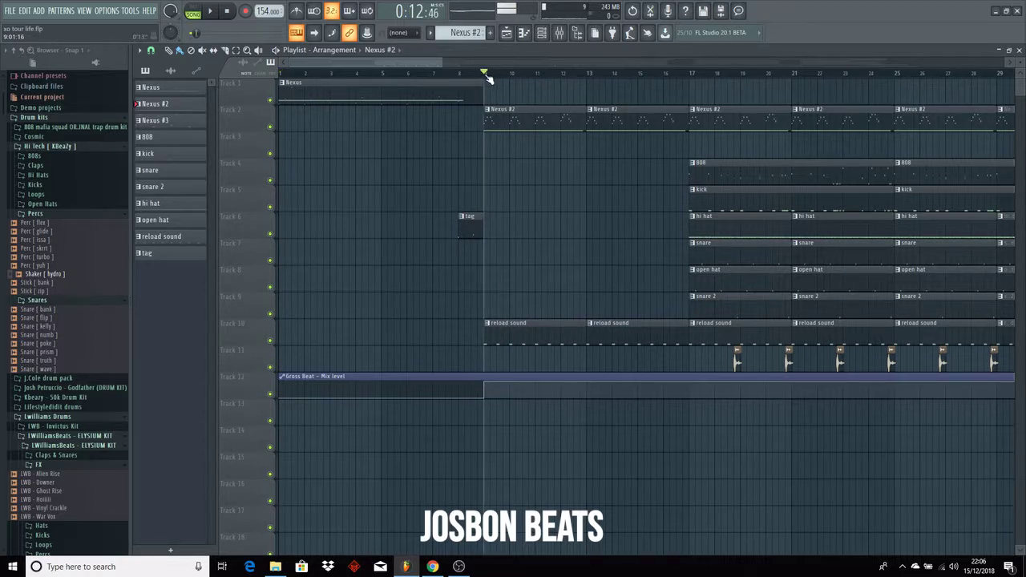
{"action": "key", "text": "space"}
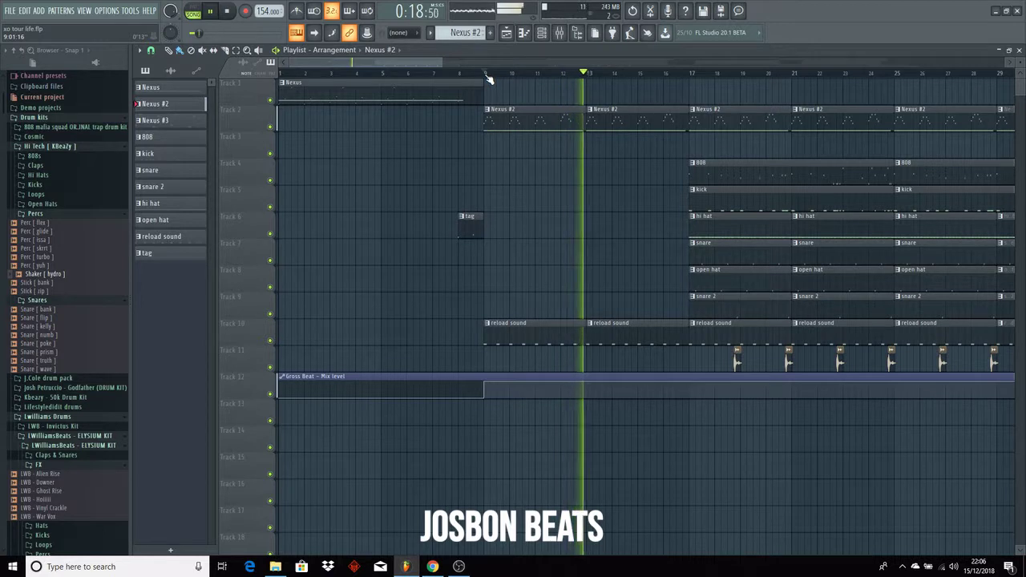
{"action": "left_click", "coordinate": [486, 76]}
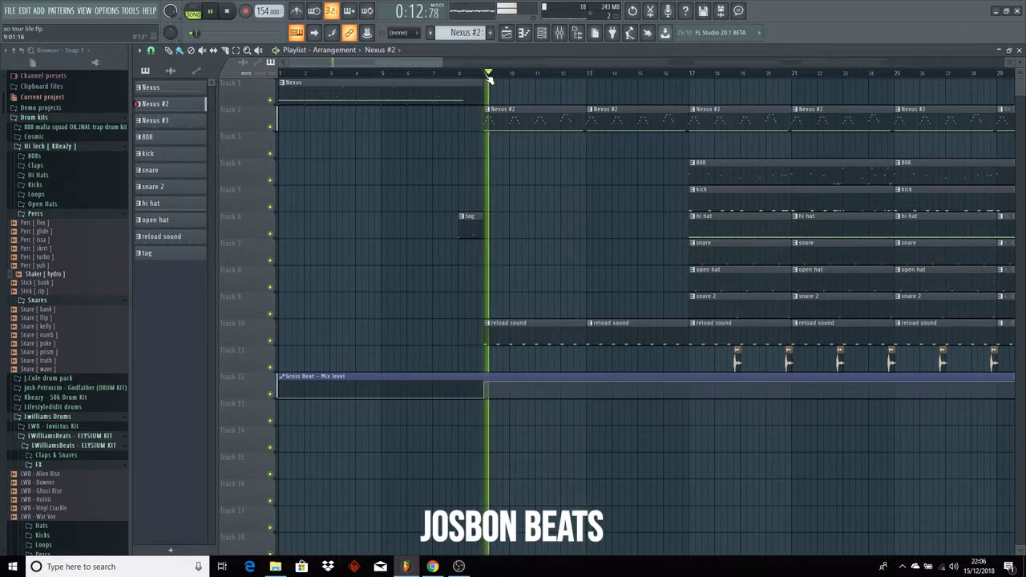
{"action": "left_click", "coordinate": [233, 12]}
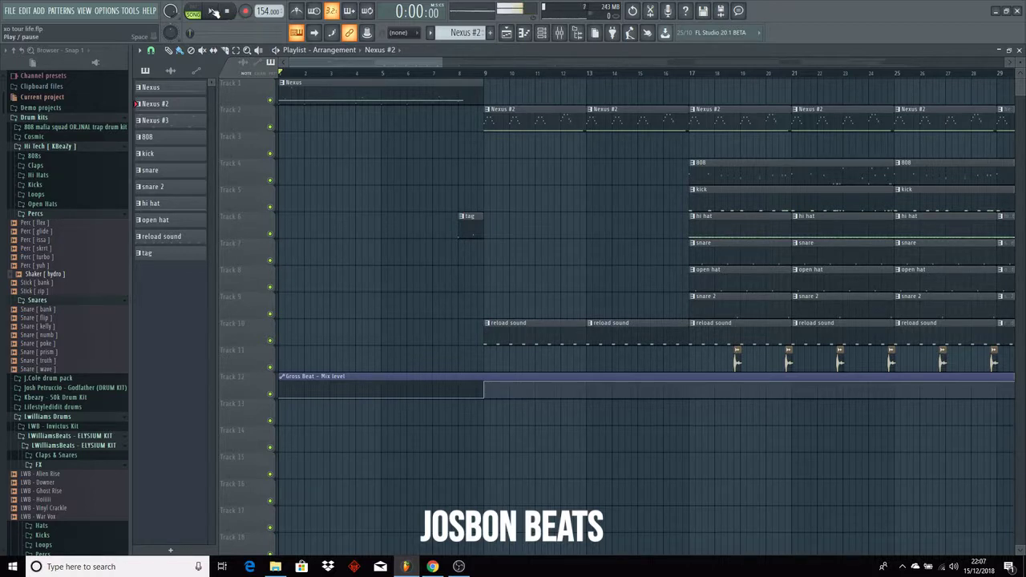
- Compare the start of the intro with the section at bar 9 by playing both, and stop playback
{"action": "left_click", "coordinate": [213, 11]}
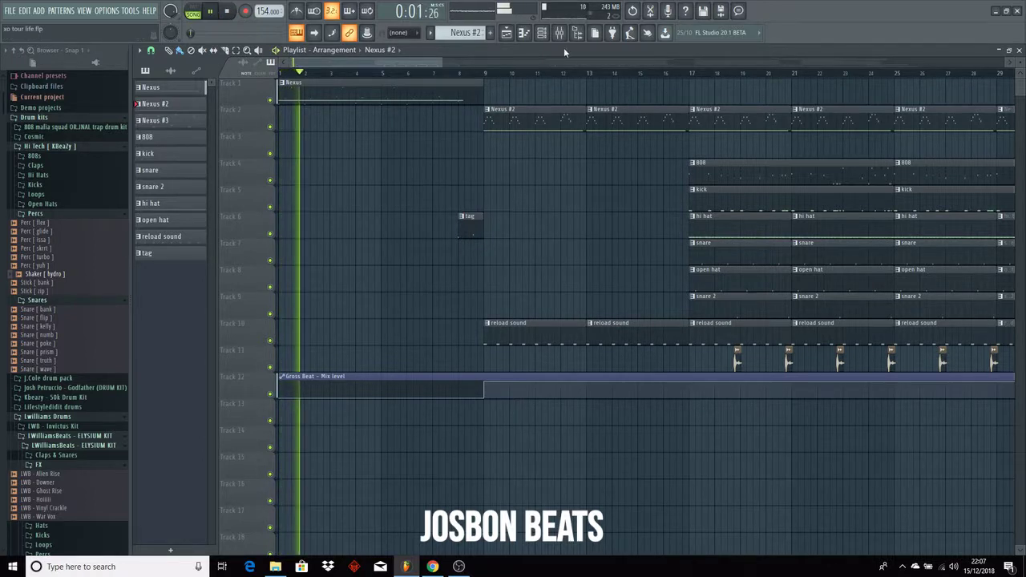
{"action": "left_click", "coordinate": [490, 74]}
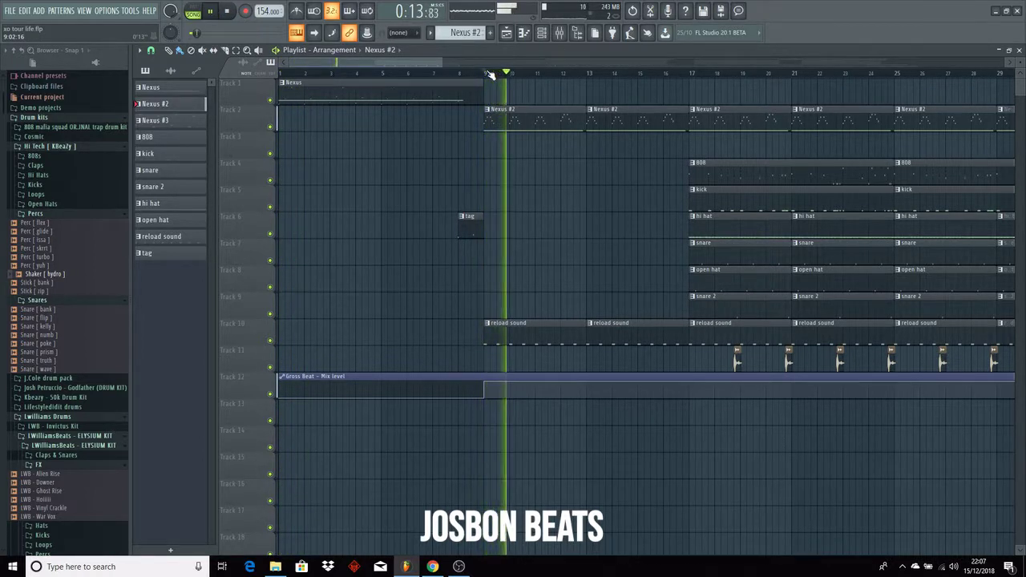
{"action": "left_click", "coordinate": [227, 15]}
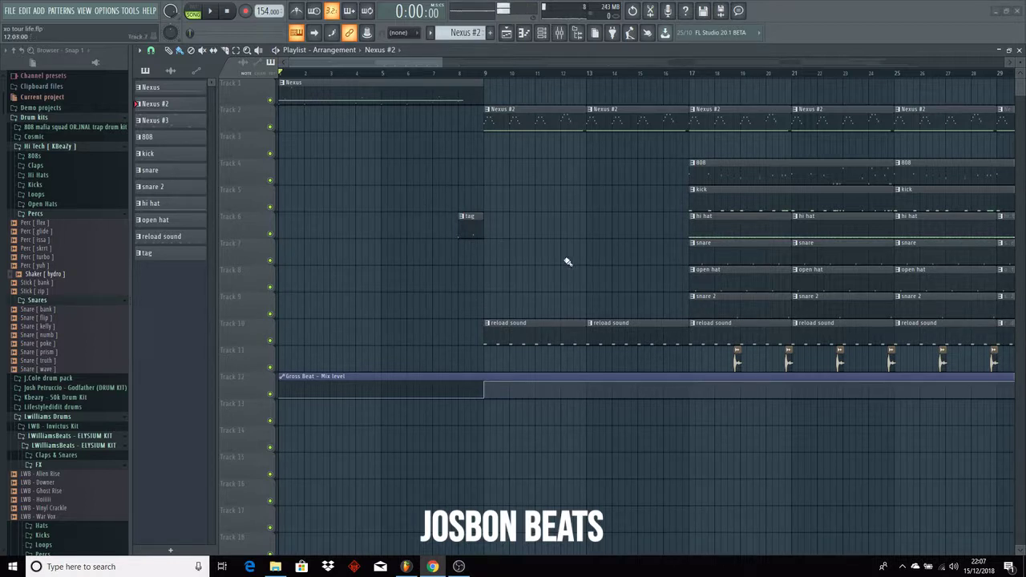
- Play the arrangement from bar 49, where the Nexus #3 clips begin, with the earlier sections also in view
{"action": "left_click_drag", "start_coordinate": [421, 61], "coordinate": [627, 54]}
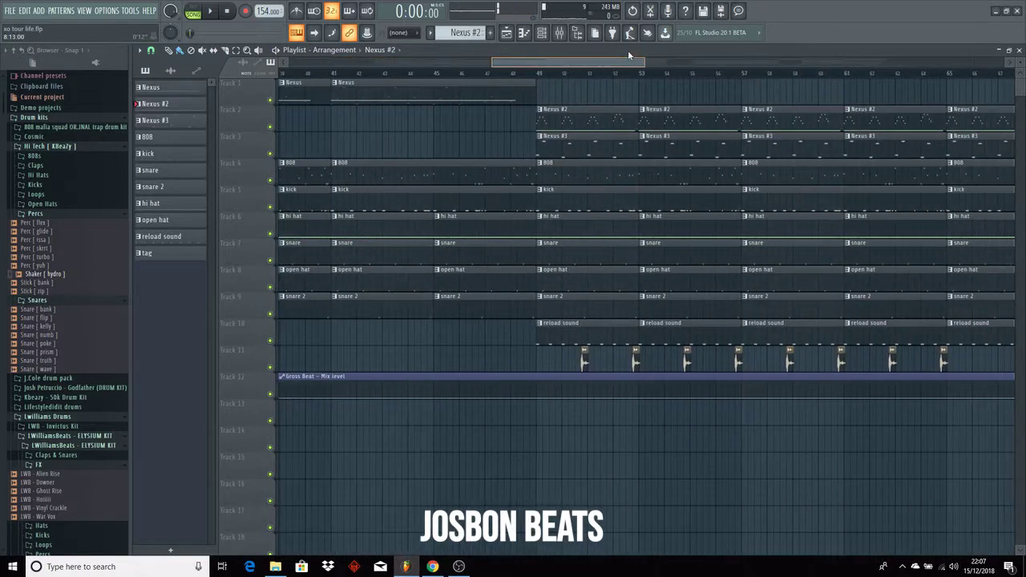
{"action": "left_click", "coordinate": [538, 77]}
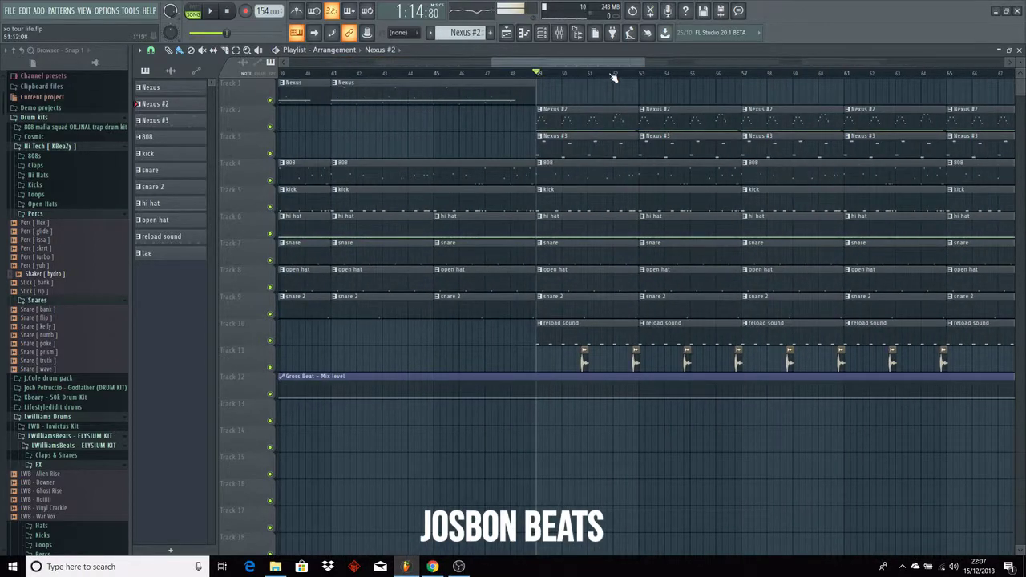
{"action": "left_click_drag", "start_coordinate": [643, 61], "coordinate": [867, 61]}
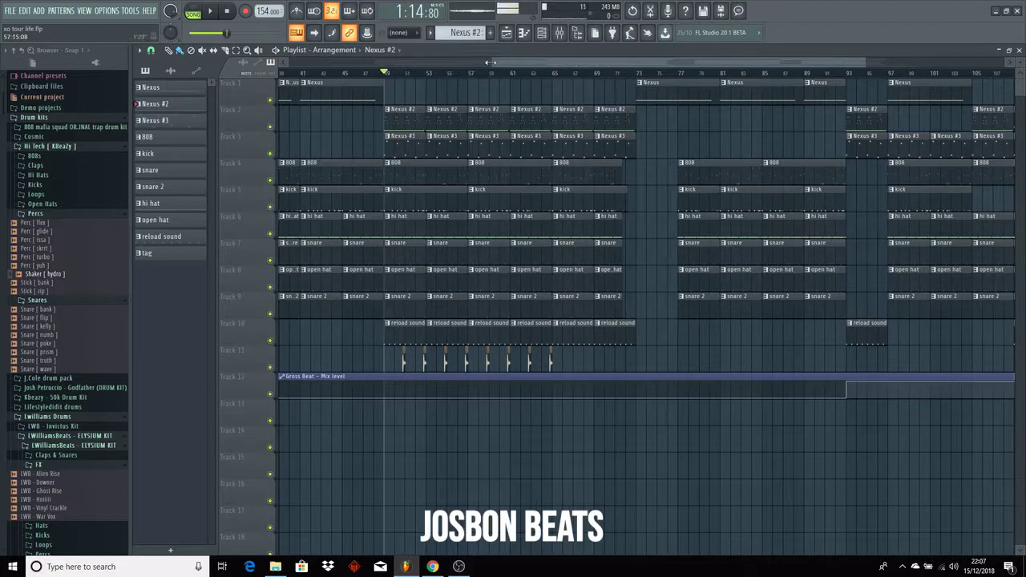
{"action": "left_click_drag", "start_coordinate": [490, 62], "coordinate": [288, 62]}
{"action": "left_click_drag", "start_coordinate": [868, 62], "coordinate": [678, 63]}
{"action": "left_click", "coordinate": [211, 12]}
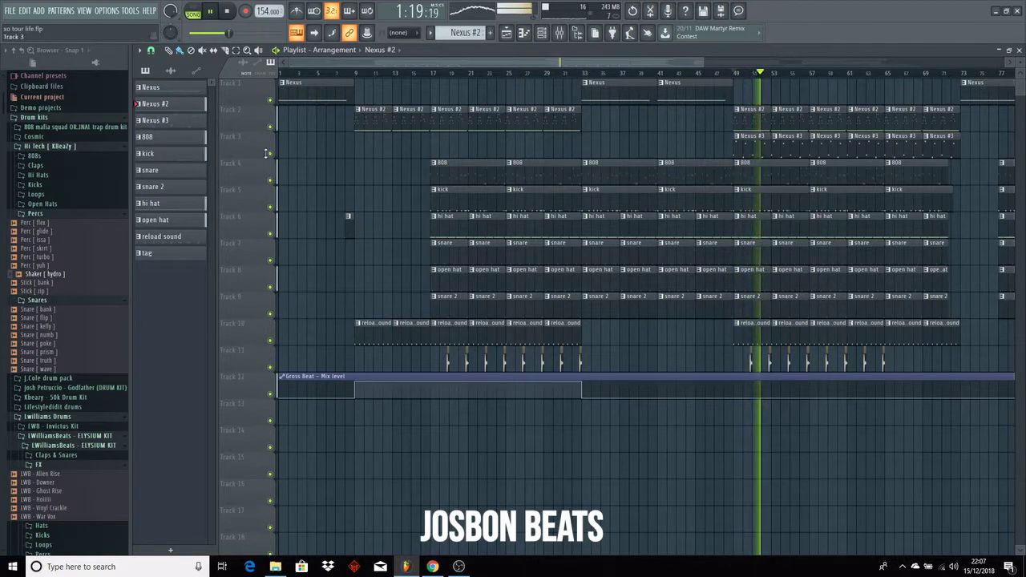
- Mute the 808, kick, hi hat, snare, open hat and snare 2 tracks (4 to 9) and replay from bar 49
{"action": "left_click", "coordinate": [270, 180]}
{"action": "left_click", "coordinate": [271, 207]}
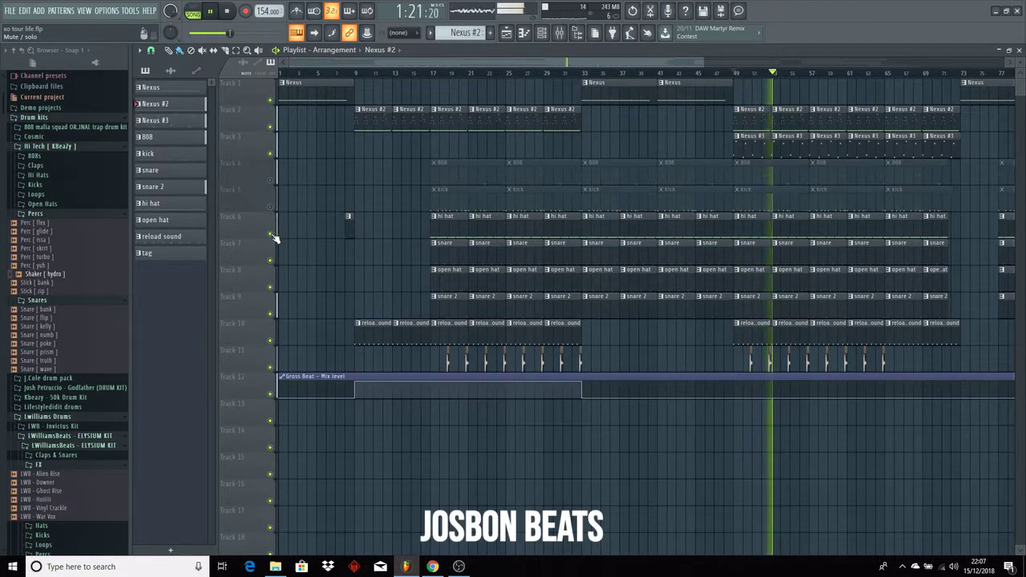
{"action": "left_click", "coordinate": [271, 233]}
{"action": "left_click", "coordinate": [271, 260]}
{"action": "left_click", "coordinate": [271, 287]}
{"action": "left_click", "coordinate": [271, 314]}
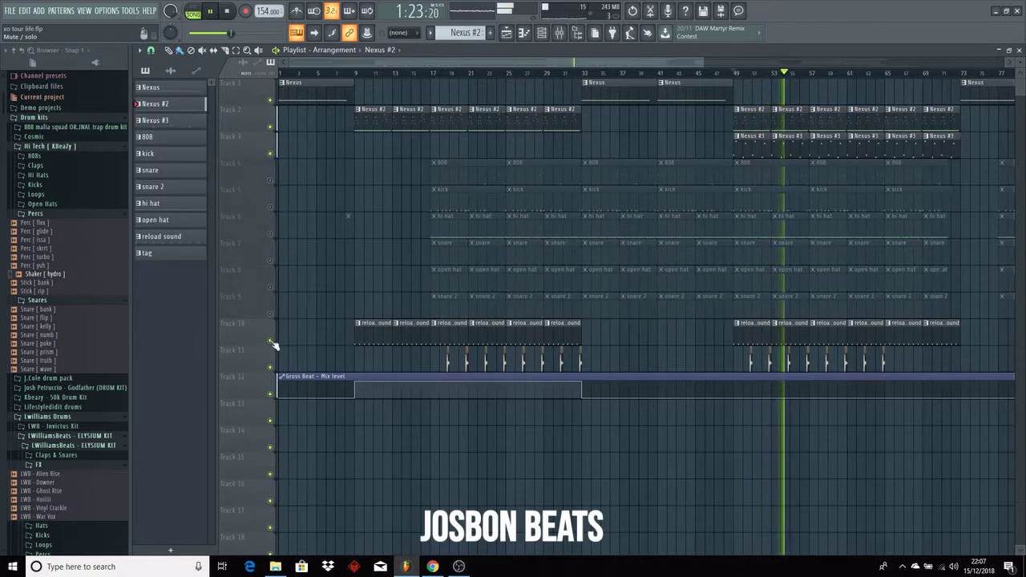
{"action": "left_click", "coordinate": [736, 72]}
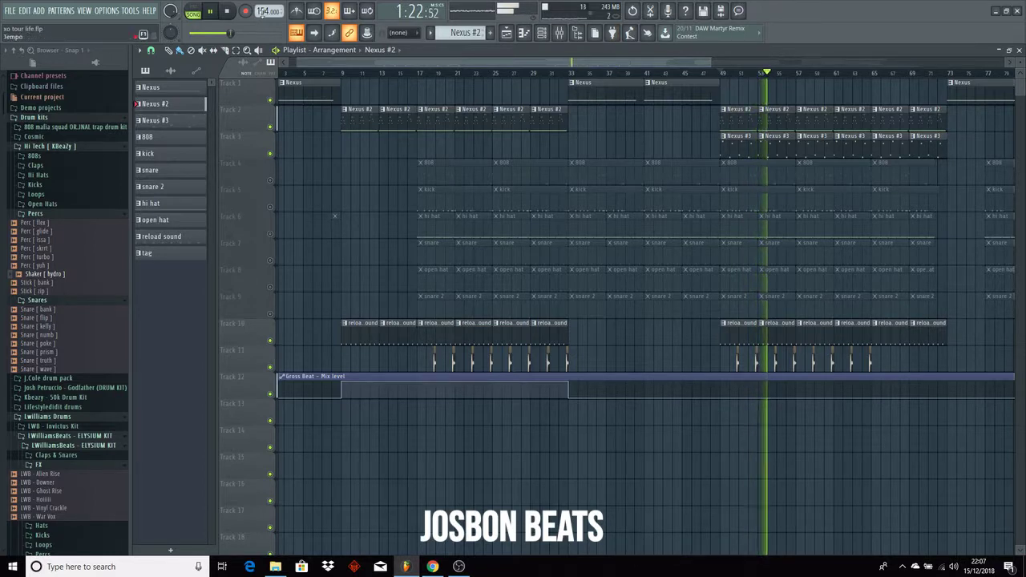
- Stop playback and examine the Nexus #3 pattern's notes in the piano roll, with Nexus #3 as the target channel
{"action": "left_click", "coordinate": [229, 11]}
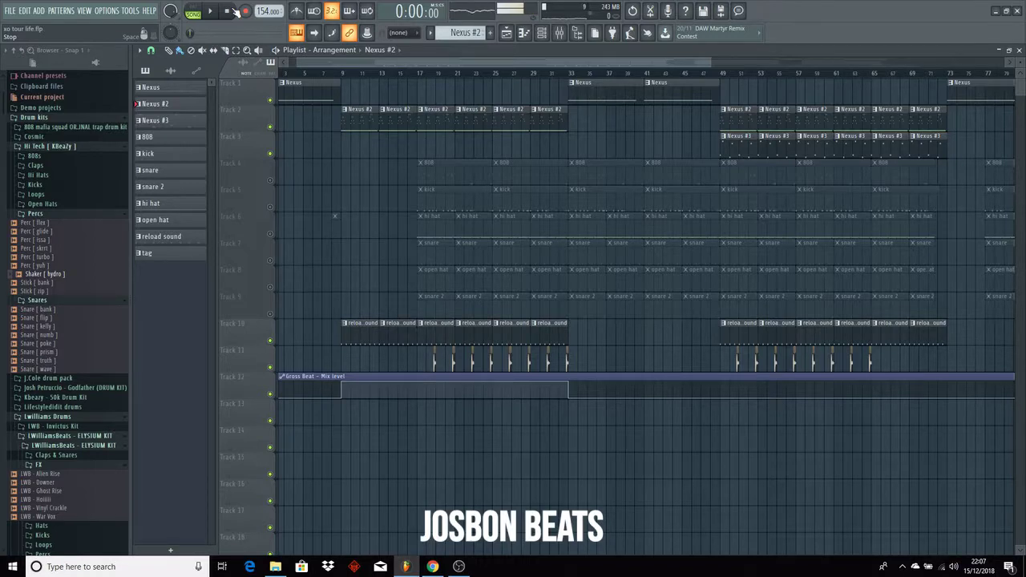
{"action": "left_click", "coordinate": [174, 120]}
{"action": "left_click", "coordinate": [526, 36]}
{"action": "left_click", "coordinate": [381, 51]}
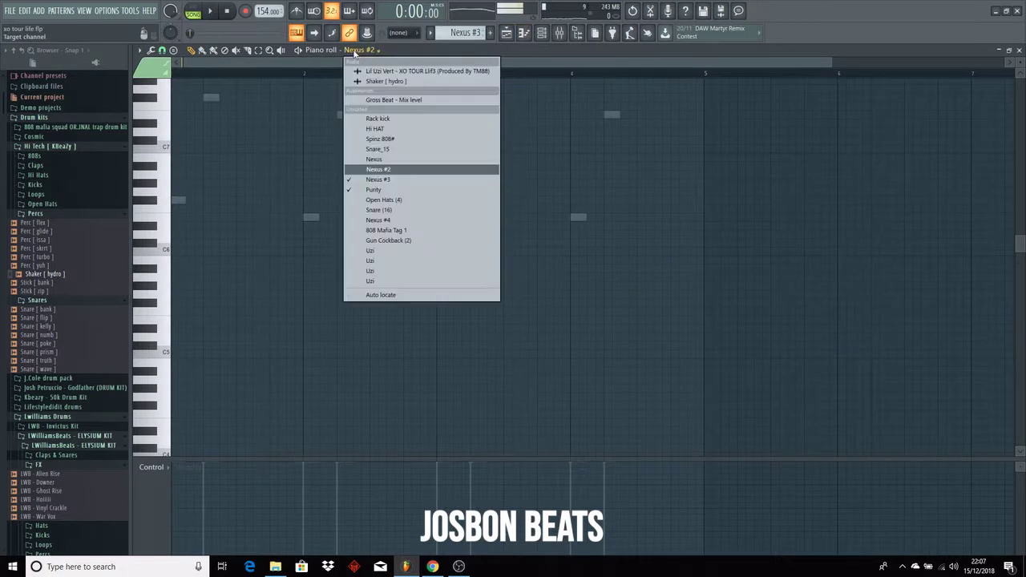
{"action": "left_click", "coordinate": [390, 181]}
{"action": "scroll", "coordinate": [249, 237], "scroll_direction": "up", "scroll_amount": 3}
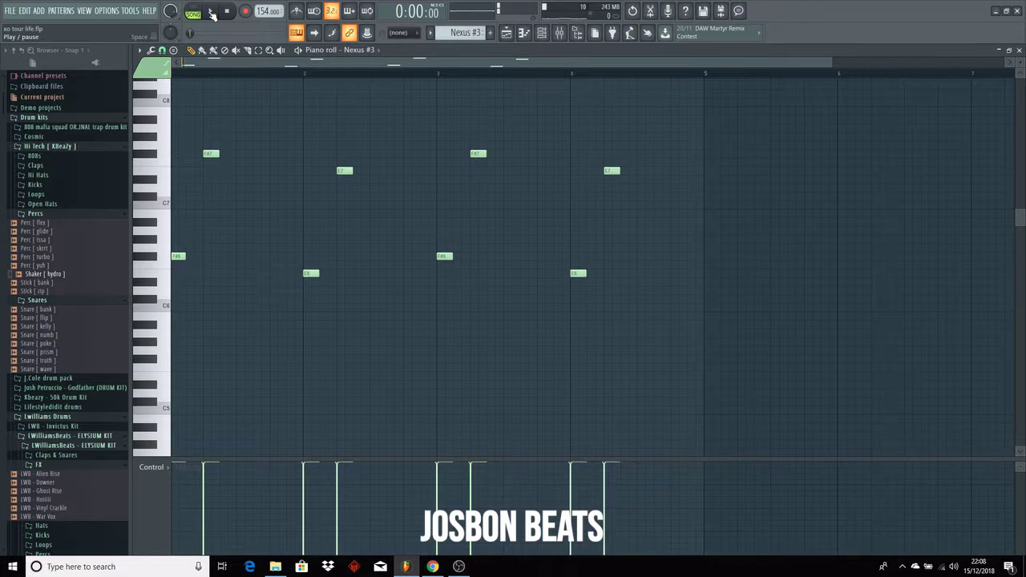
{"action": "left_click", "coordinate": [491, 32]}
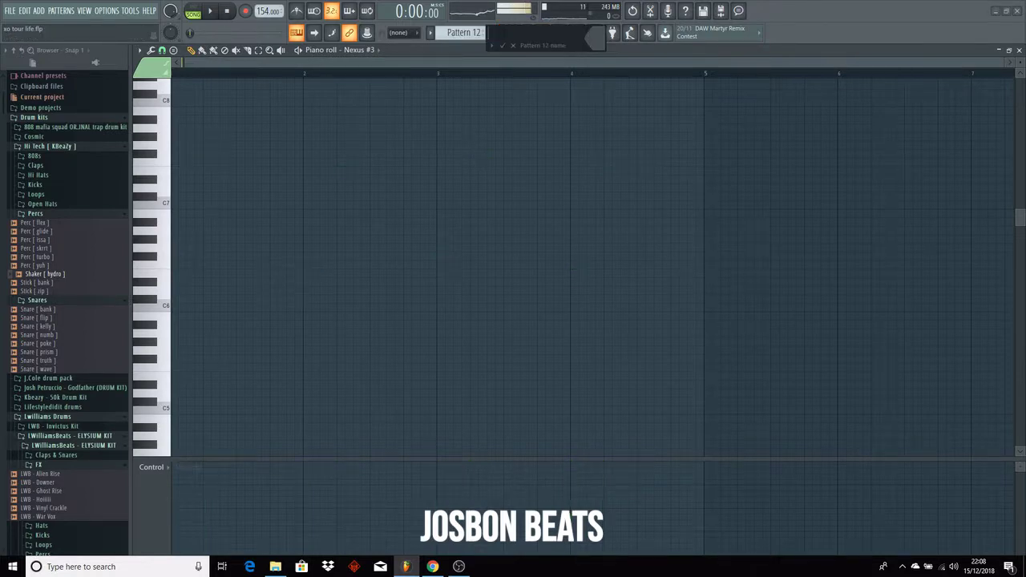
{"action": "left_click", "coordinate": [514, 46]}
- Return to the playlist, play the section from bar 49, and compare it with the intro before stopping playback
{"action": "key", "text": "F5"}
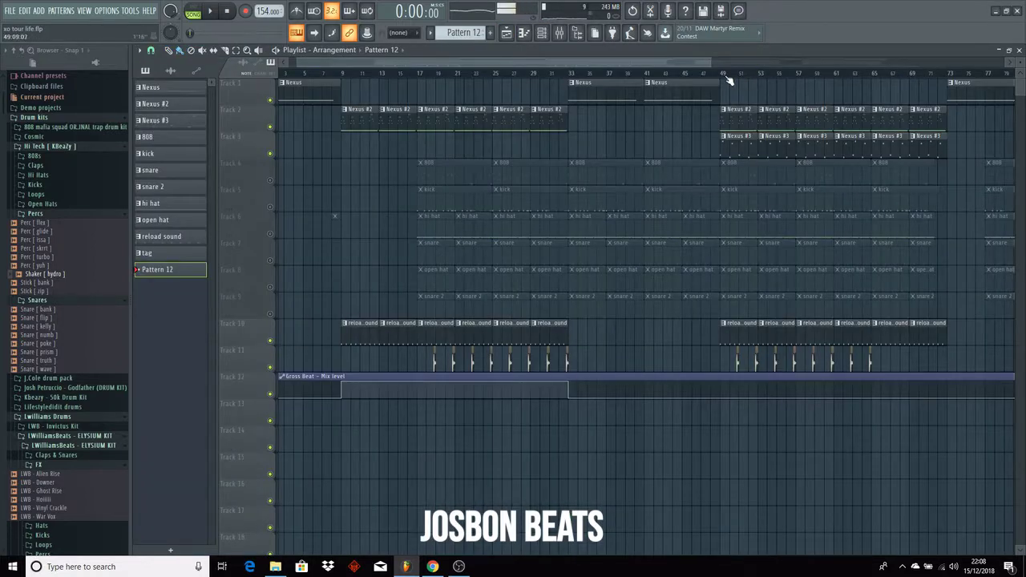
{"action": "left_click", "coordinate": [724, 78]}
{"action": "key", "text": "space"}
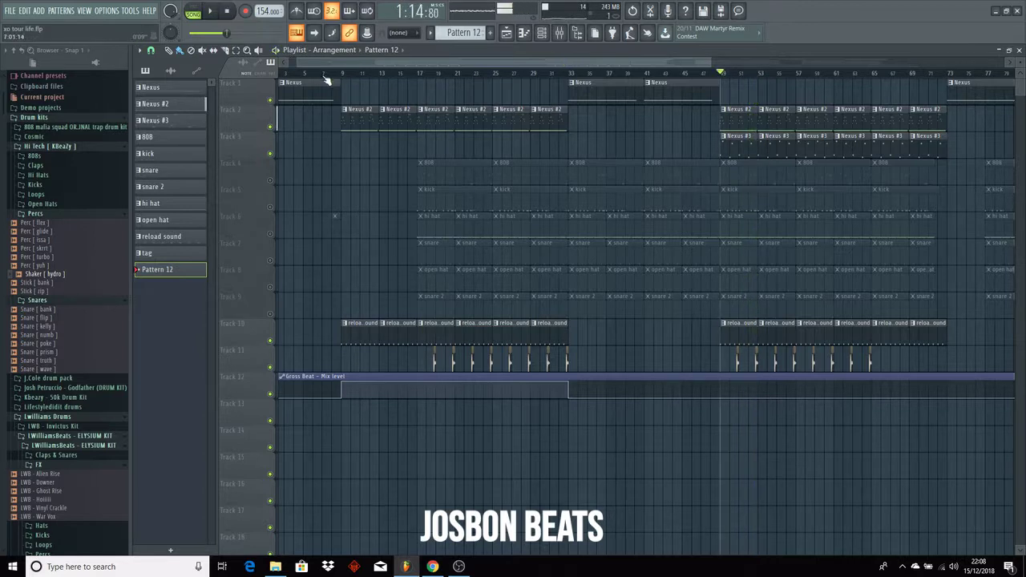
{"action": "key", "text": "space"}
{"action": "left_click", "coordinate": [219, 11]}
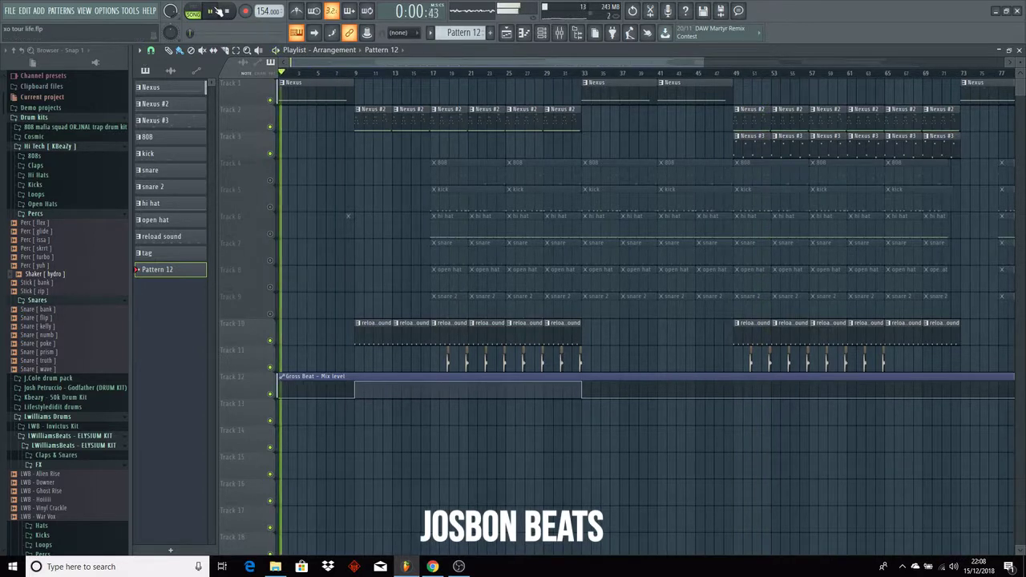
{"action": "left_click", "coordinate": [235, 11]}
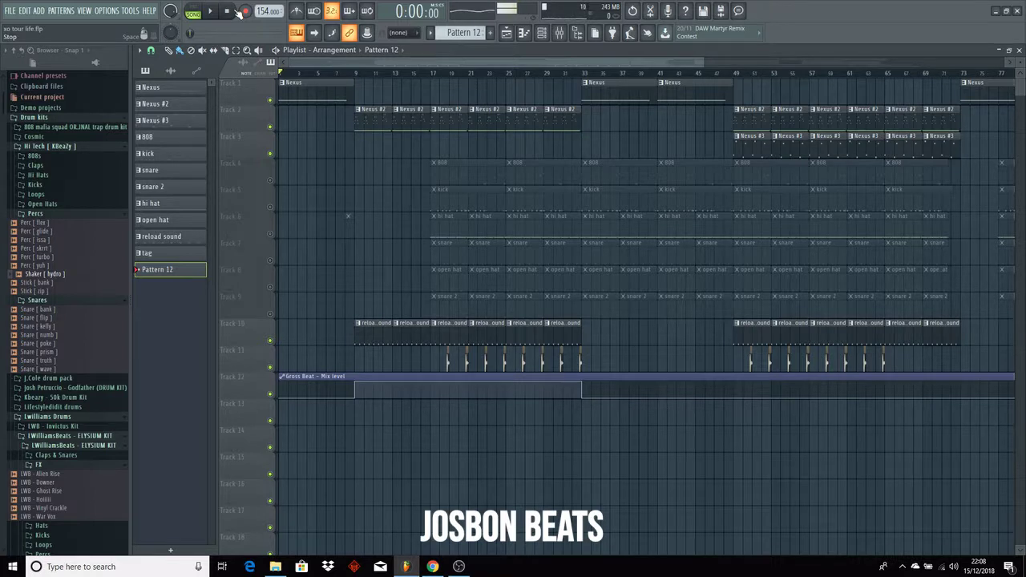
- Unmute the hi hat track (track 6) and play the arrangement from bar 17
{"action": "left_click", "coordinate": [432, 76]}
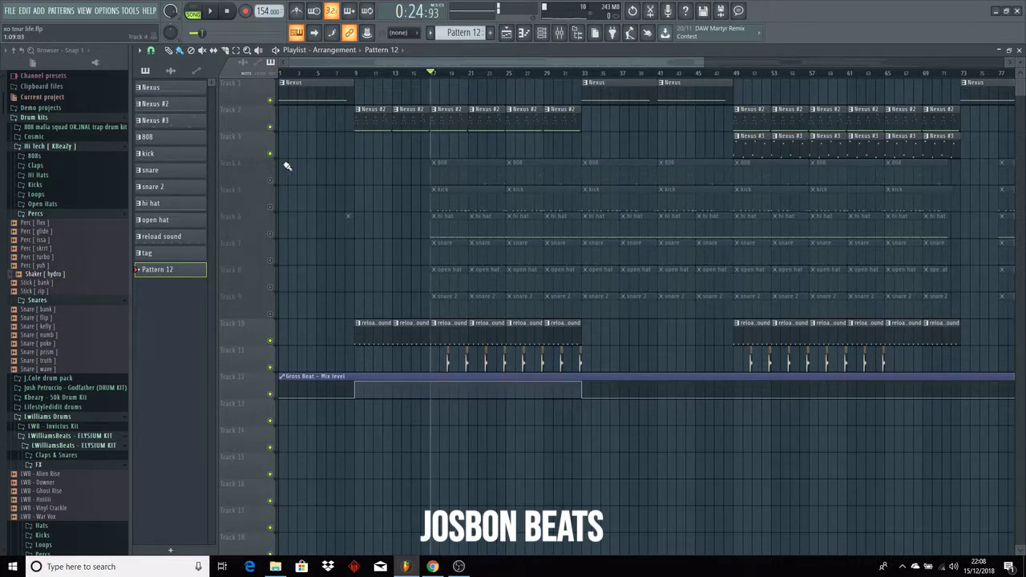
{"action": "left_click", "coordinate": [267, 233]}
{"action": "key", "text": "space"}
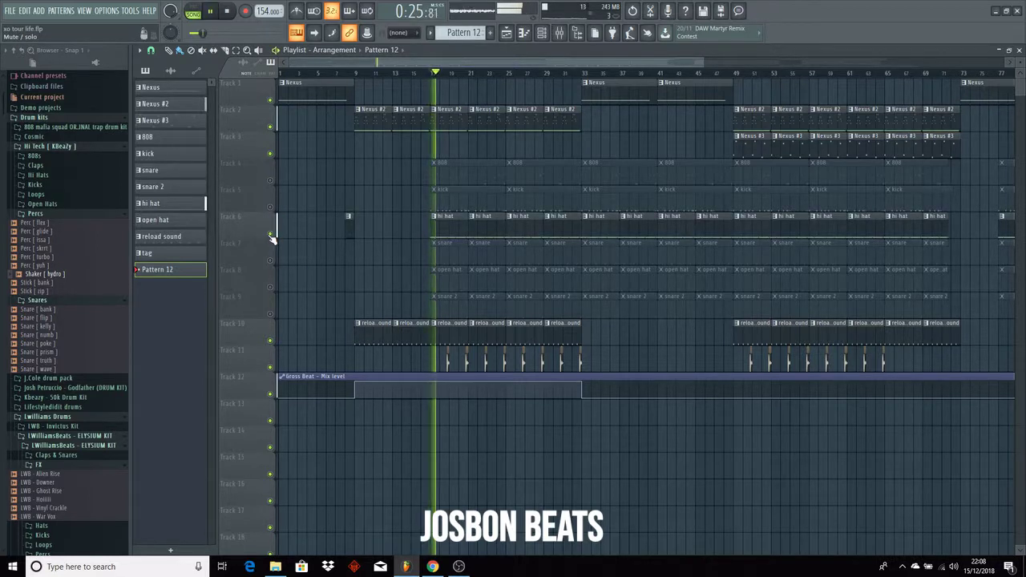
- Examine the hi hat pattern's notes in the piano roll with Hi HAT as the target channel, and stop playback
{"action": "left_click", "coordinate": [160, 205]}
{"action": "left_click", "coordinate": [524, 33]}
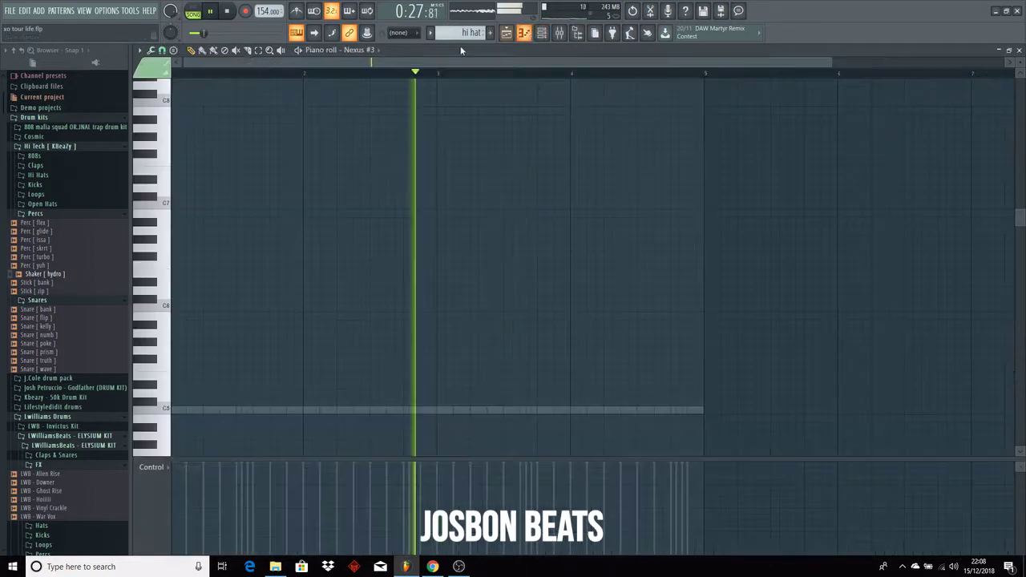
{"action": "left_click", "coordinate": [381, 49]}
{"action": "left_click", "coordinate": [377, 133]}
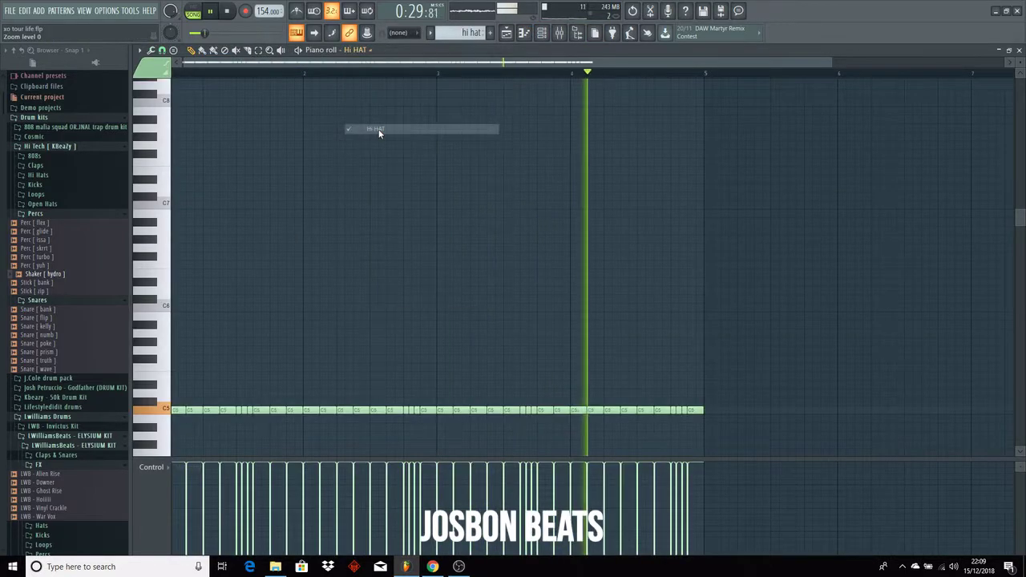
{"action": "left_click_drag", "start_coordinate": [1019, 216], "coordinate": [1020, 255]}
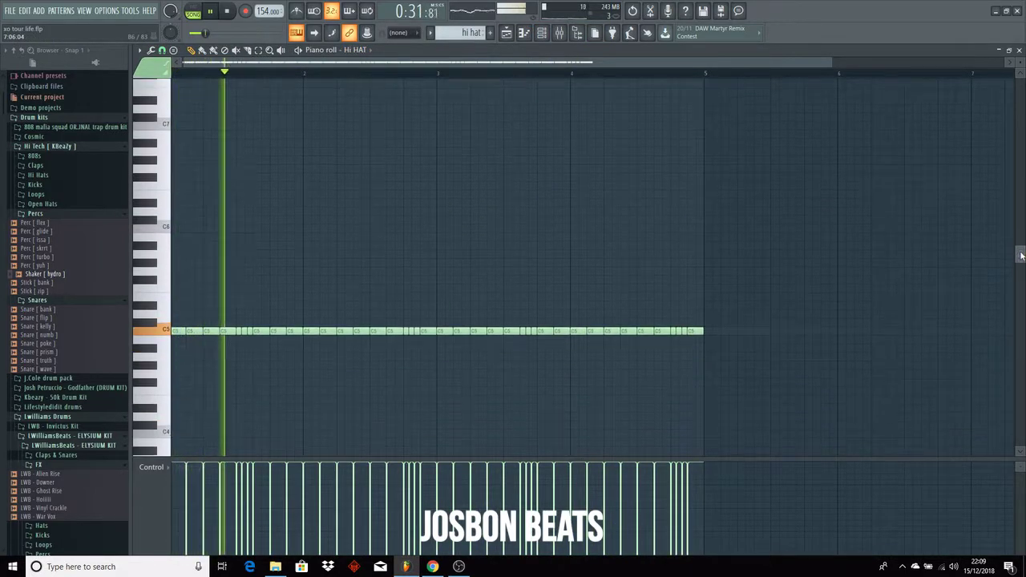
{"action": "left_click", "coordinate": [228, 15]}
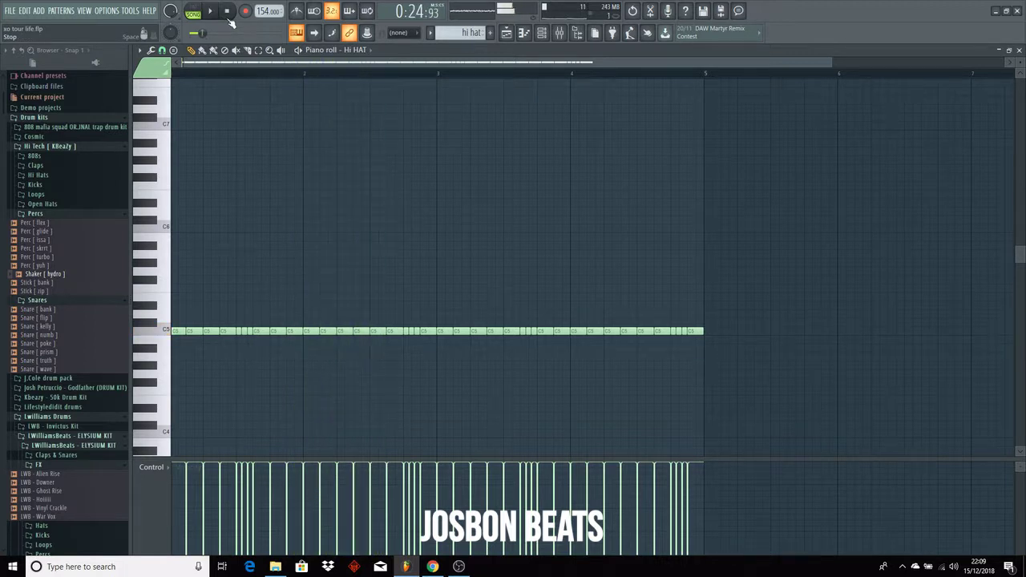
- Play the playlist from bar 17, follow the hi hat notes in the piano roll, and return to the playlist
{"action": "left_click", "coordinate": [226, 15]}
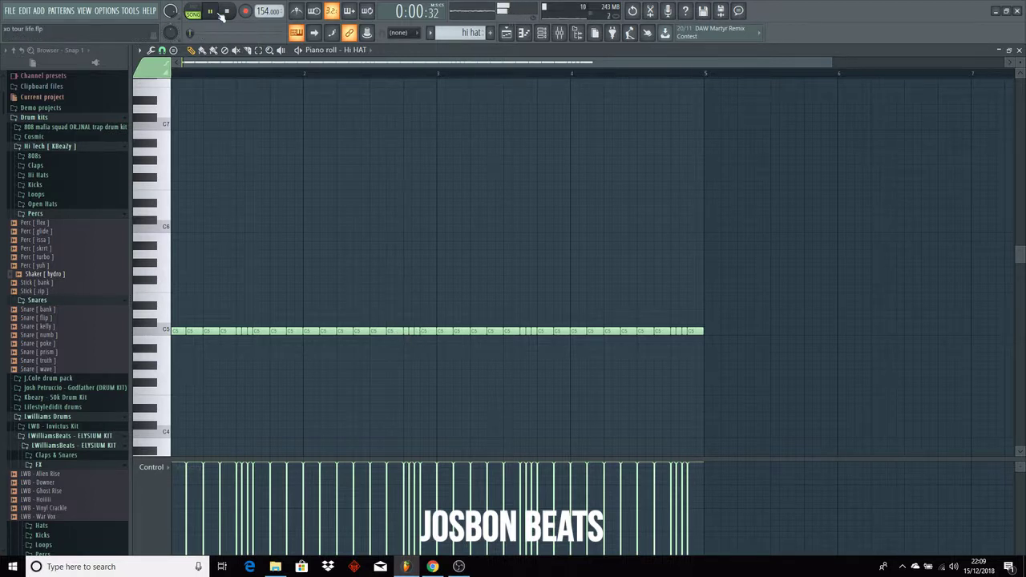
{"action": "left_click", "coordinate": [506, 32]}
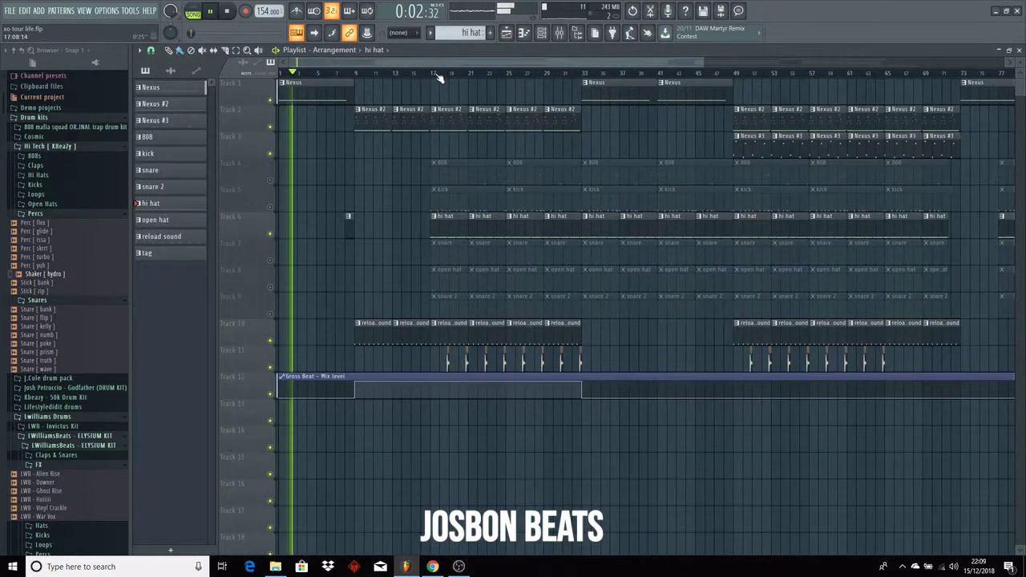
{"action": "left_click", "coordinate": [431, 73]}
{"action": "left_click", "coordinate": [525, 34]}
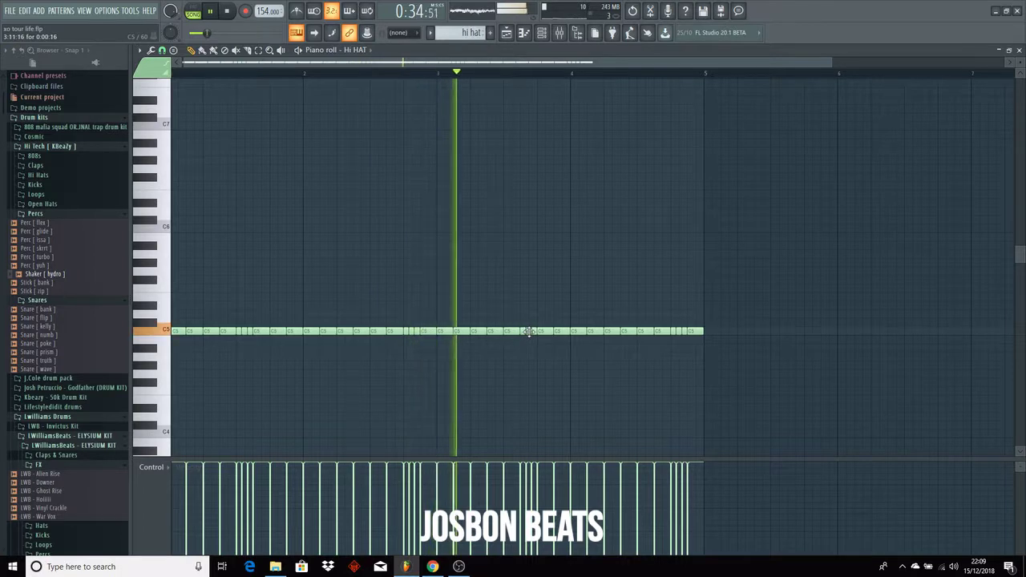
{"action": "left_click", "coordinate": [506, 33]}
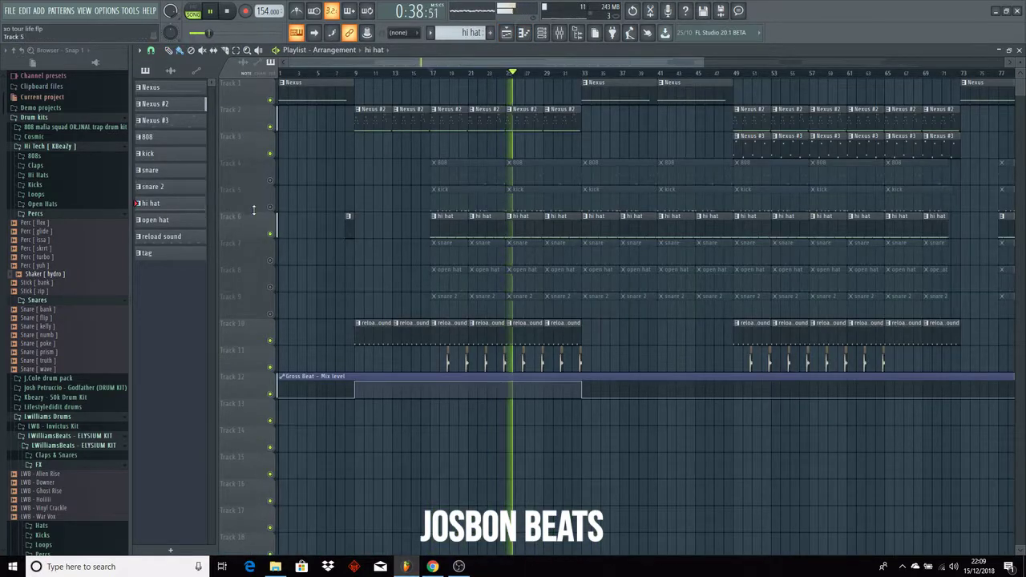
- Unmute the snare and snare 2 tracks (7 and 9) and replay from bar 17
{"action": "left_click", "coordinate": [269, 260]}
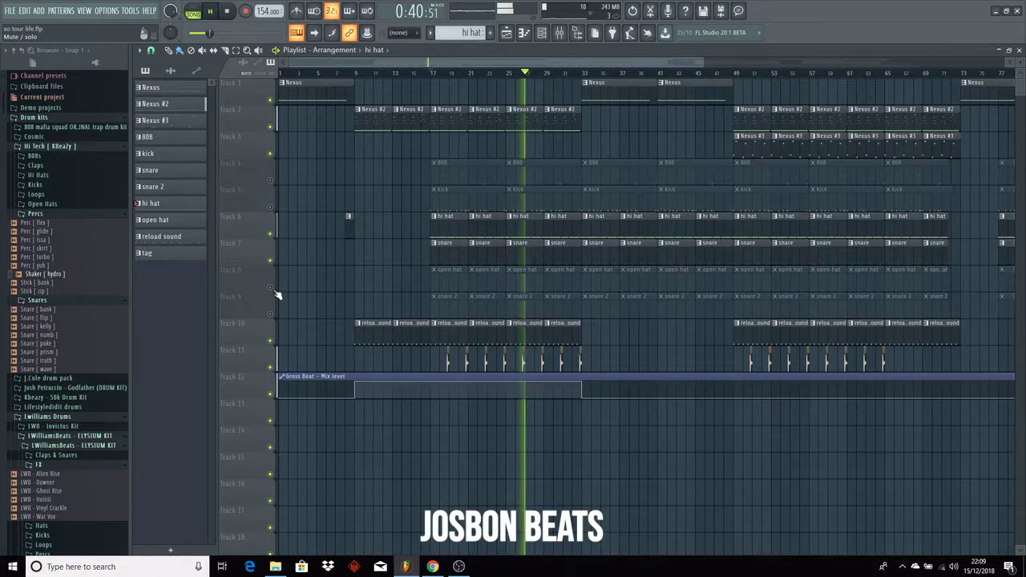
{"action": "left_click", "coordinate": [269, 314]}
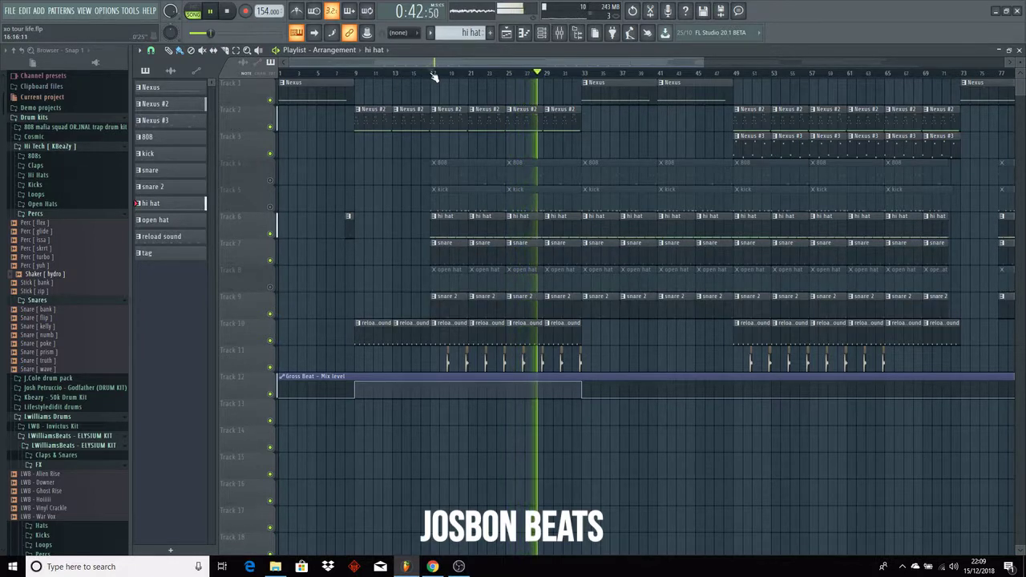
{"action": "left_click", "coordinate": [434, 73]}
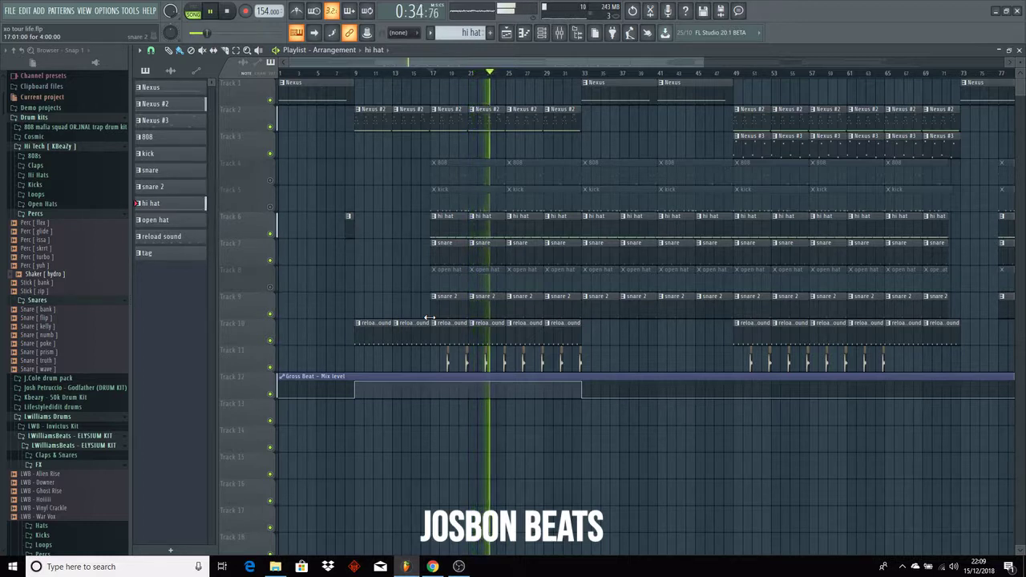
- Unmute the open hat and kick tracks (8 and 5), replay from bar 17, and stop playback
{"action": "left_click", "coordinate": [271, 288]}
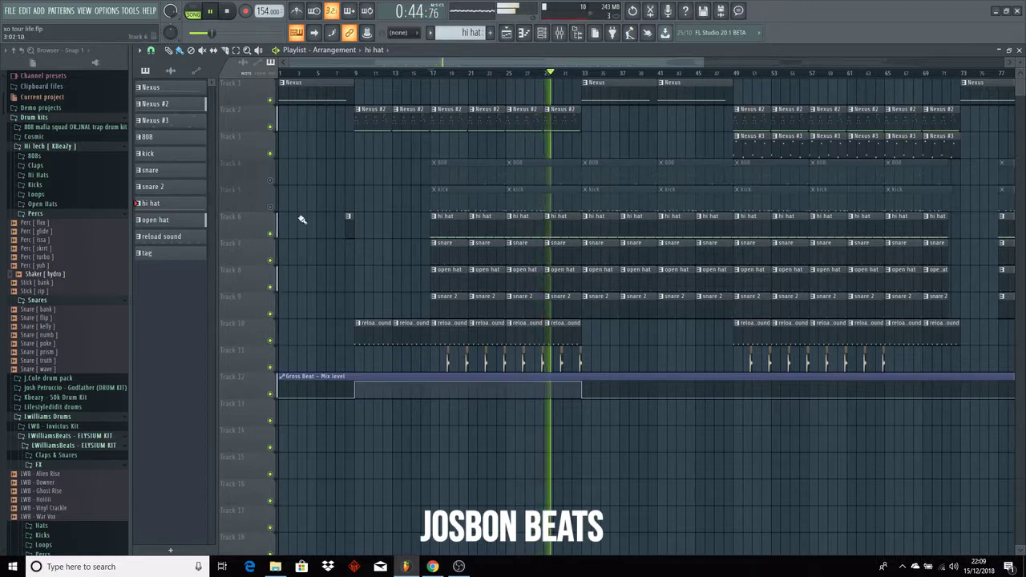
{"action": "left_click", "coordinate": [270, 206]}
{"action": "left_click", "coordinate": [435, 72]}
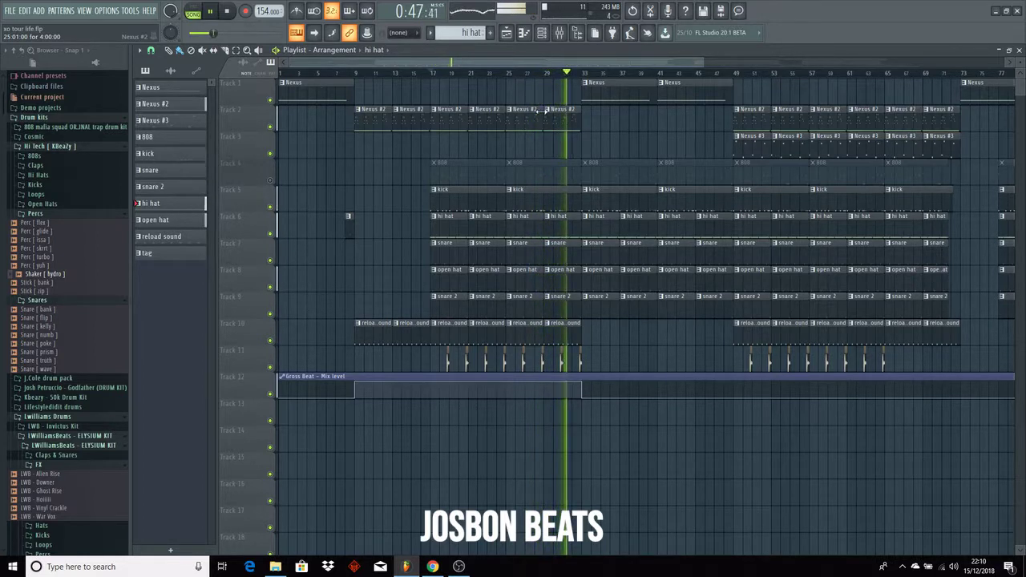
{"action": "left_click", "coordinate": [227, 13]}
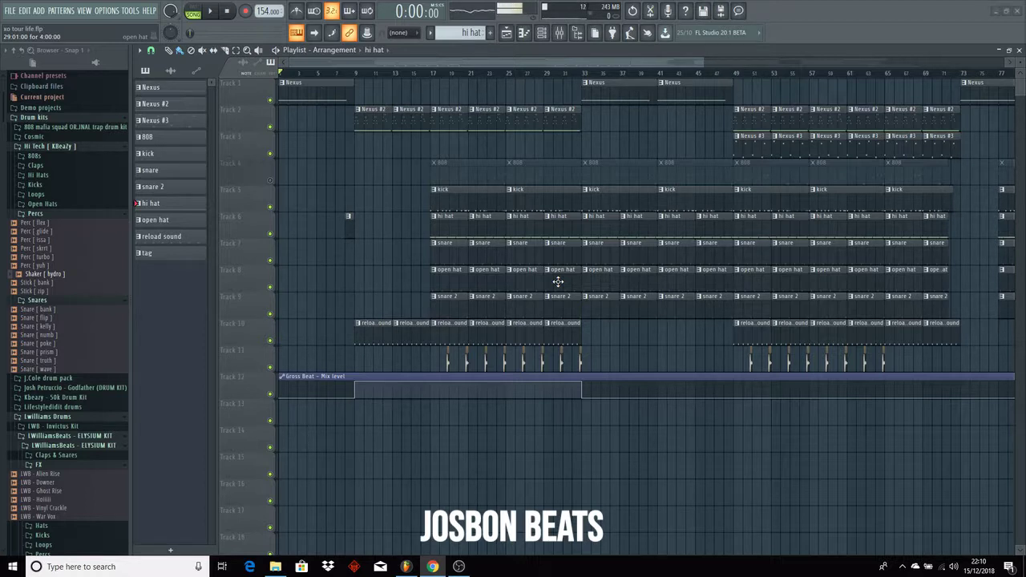
- Play the melody and unmuted drums together from bar 17 once more, ending with playback stopped
{"action": "left_click", "coordinate": [433, 74]}
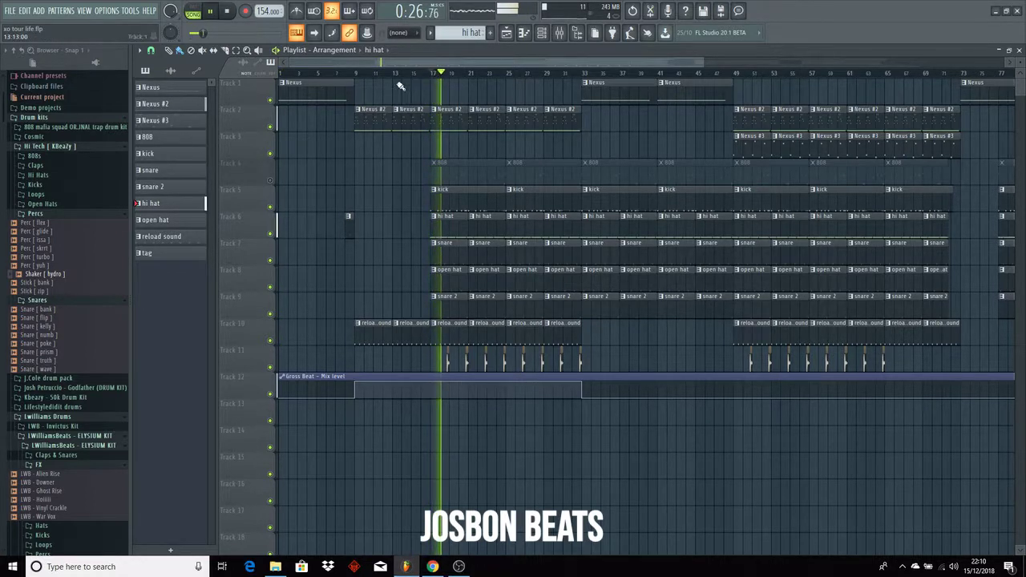
{"action": "key", "text": "space"}
{"action": "key", "text": "space"}
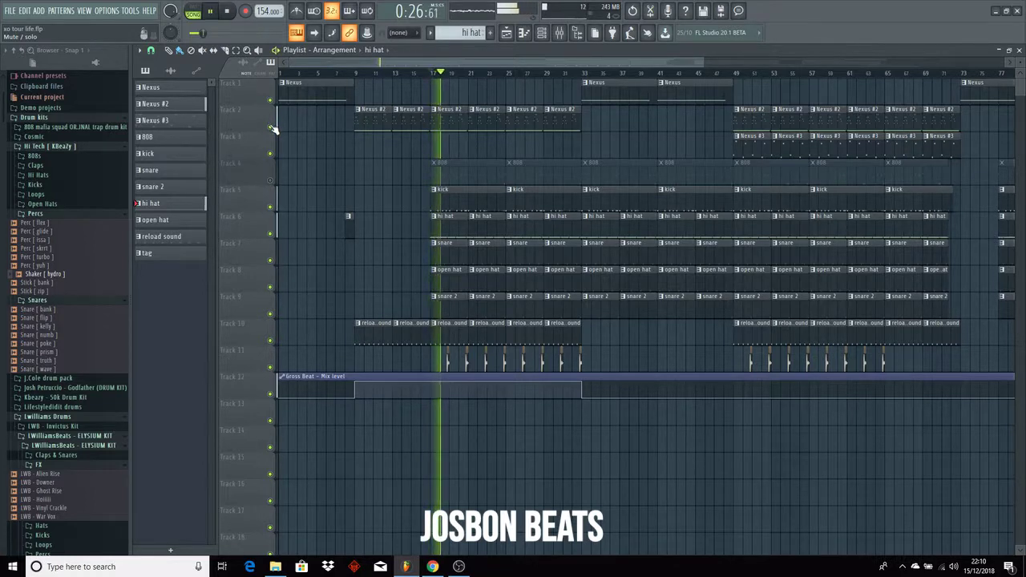
{"action": "left_click", "coordinate": [230, 13]}
- Mute the Nexus #2 and reload sound tracks (2 and 10), play the drums alone from bar 17, and stop playback
{"action": "left_click", "coordinate": [270, 126]}
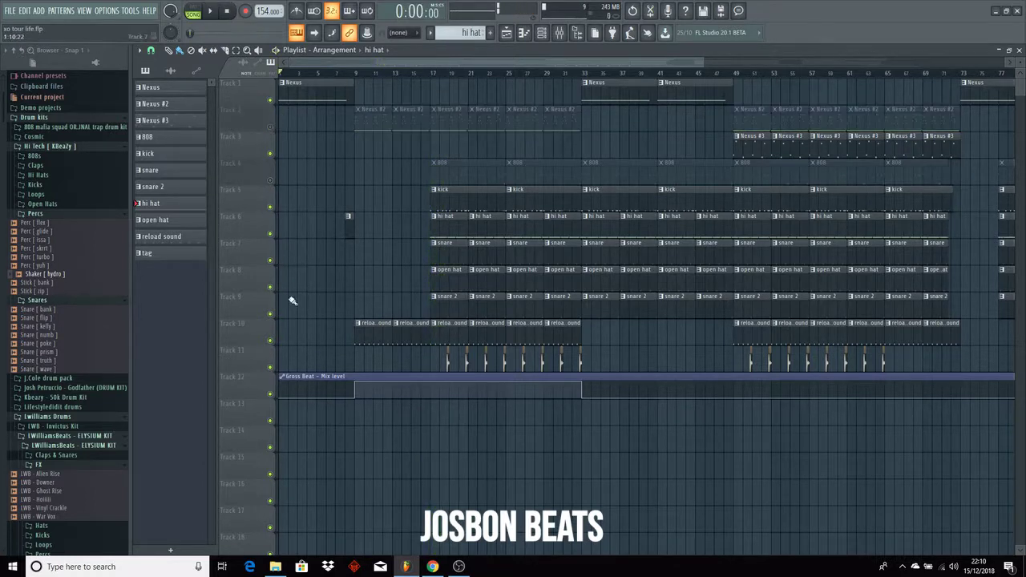
{"action": "left_click", "coordinate": [271, 340]}
{"action": "left_click", "coordinate": [212, 13]}
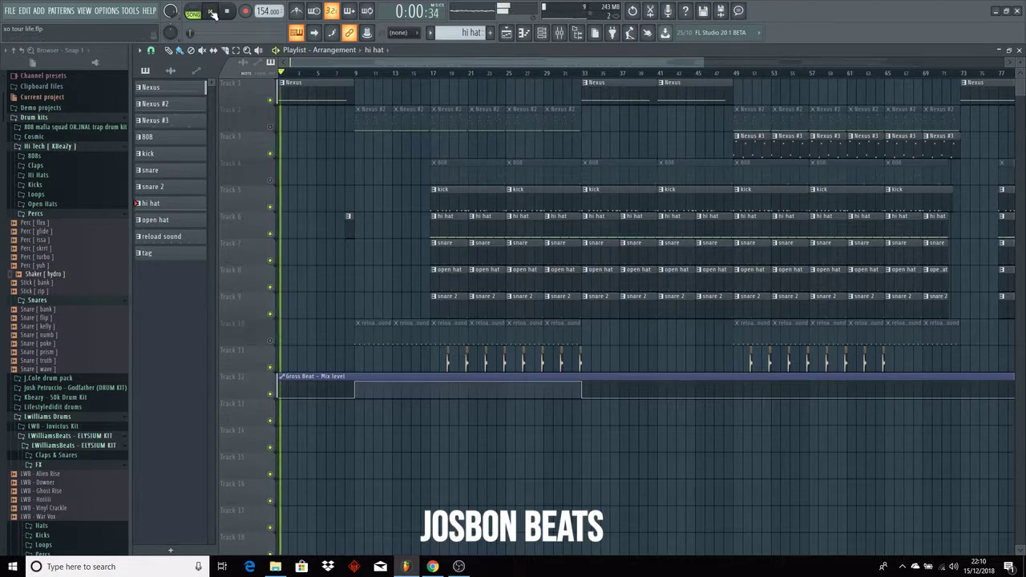
{"action": "left_click", "coordinate": [431, 73]}
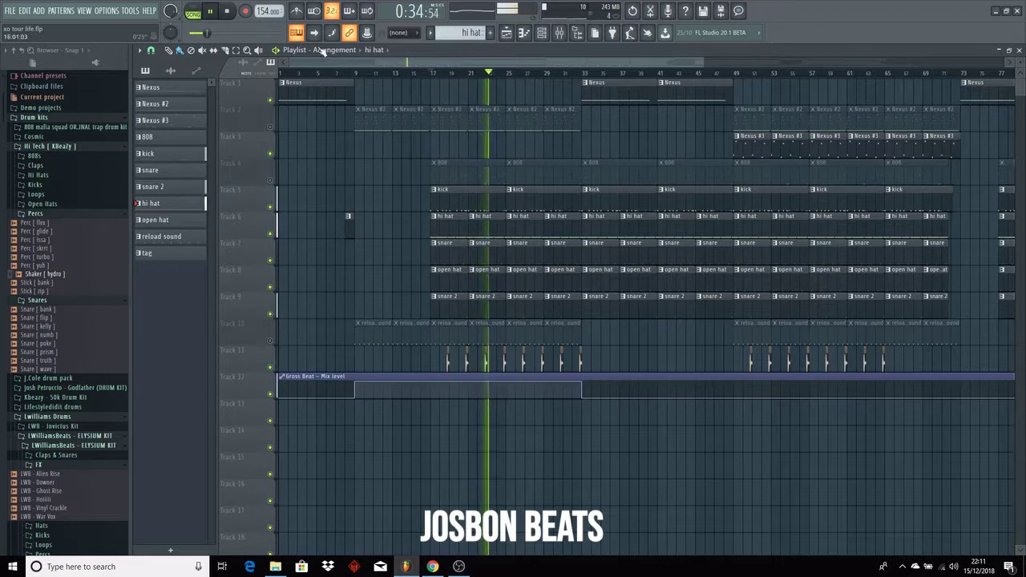
{"action": "left_click", "coordinate": [226, 12]}
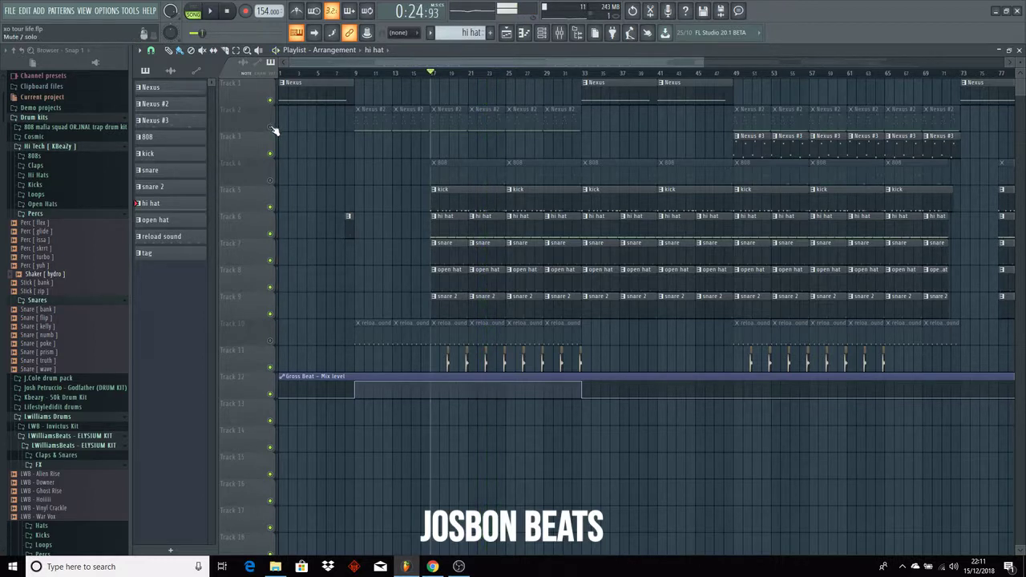
- Unmute the Nexus #2, reload sound and 808 tracks (2, 10 and 4)
{"action": "left_click", "coordinate": [271, 128]}
{"action": "left_click", "coordinate": [271, 340]}
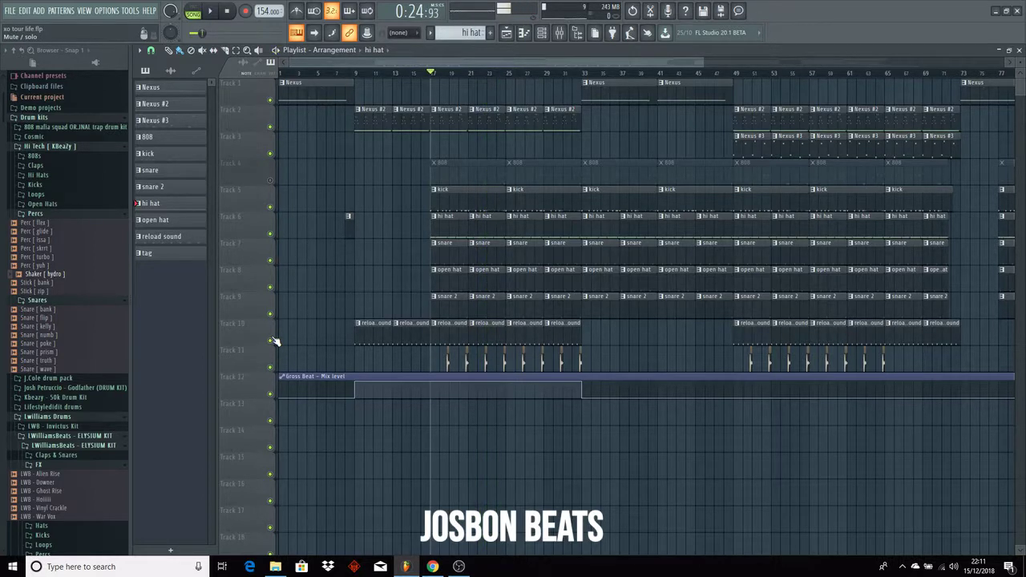
{"action": "left_click", "coordinate": [271, 181]}
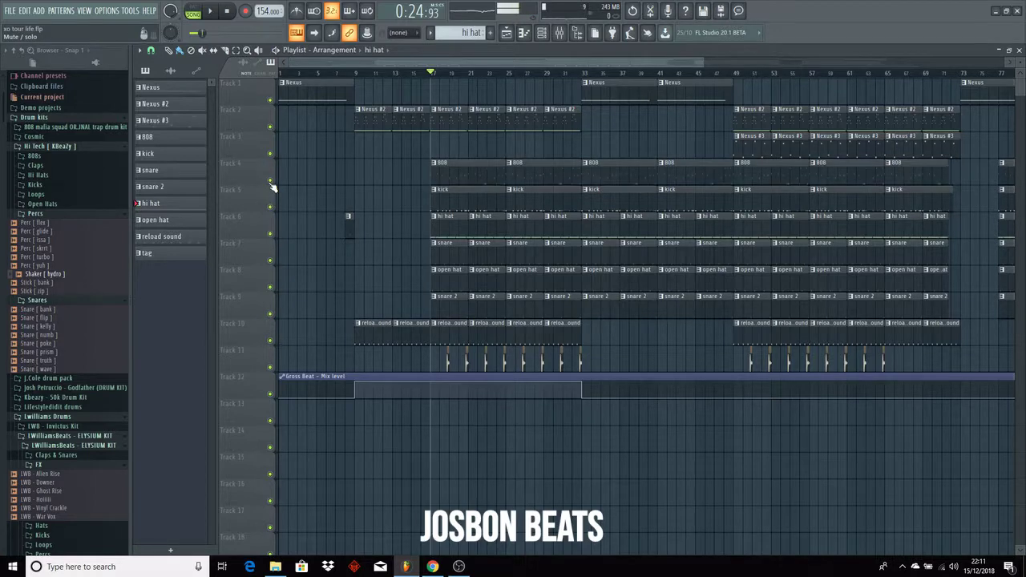
- Show the 808 pattern's notes in the piano roll with Spinz 808# as the target channel, and play from bar 17
{"action": "left_click", "coordinate": [523, 32]}
{"action": "left_click", "coordinate": [364, 49]}
{"action": "left_click", "coordinate": [378, 140]}
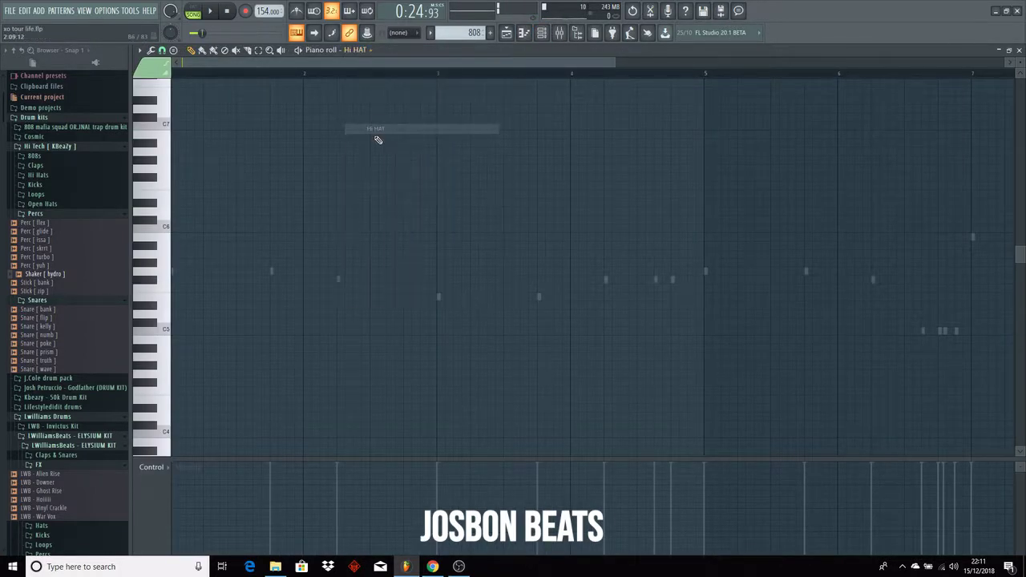
{"action": "left_click", "coordinate": [350, 54]}
{"action": "left_click", "coordinate": [377, 142]}
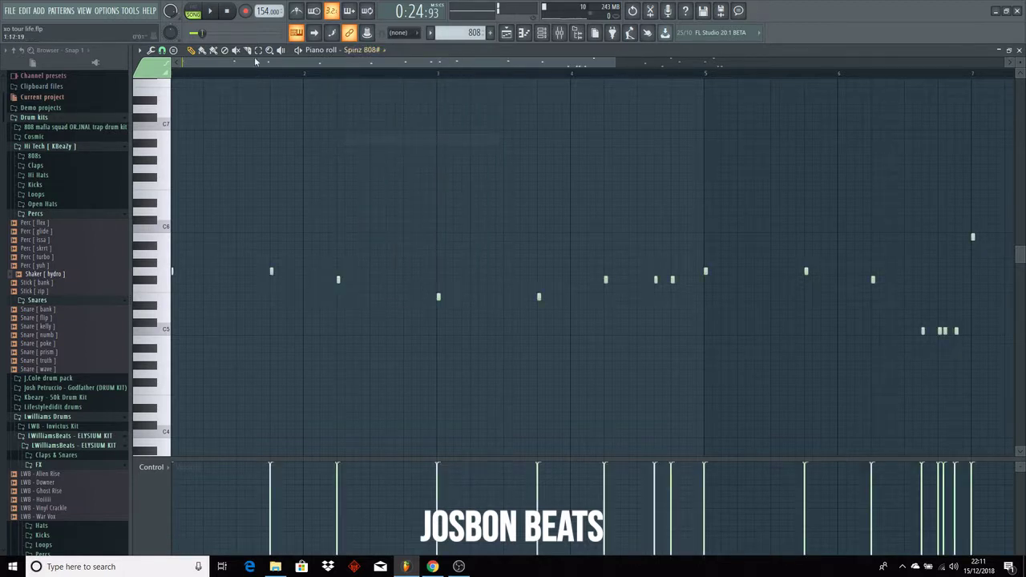
{"action": "left_click", "coordinate": [213, 11]}
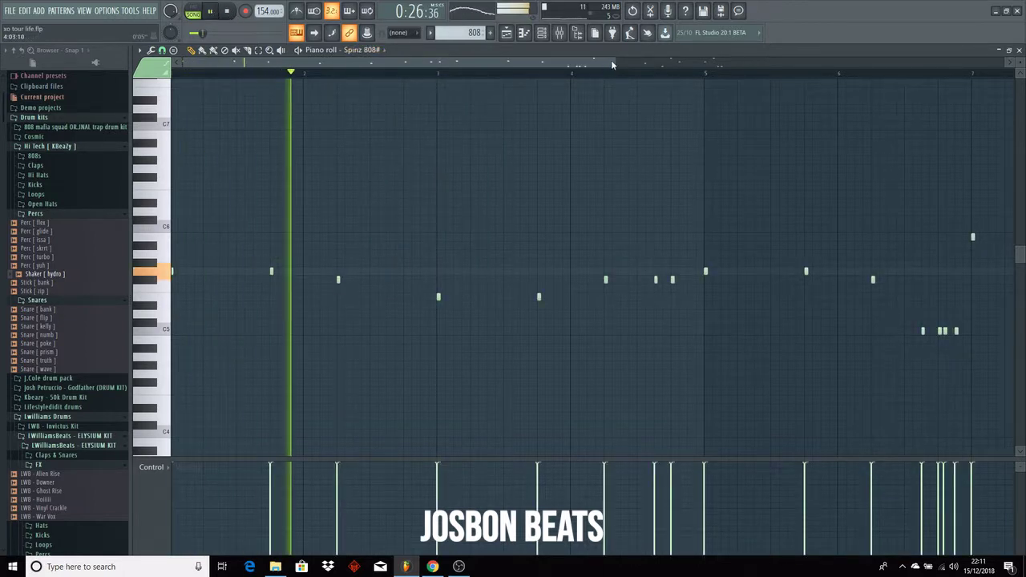
- Show the full 808 note pattern in the piano roll while it plays, stop playback, and return to the playlist
{"action": "left_click_drag", "start_coordinate": [614, 62], "coordinate": [836, 59]}
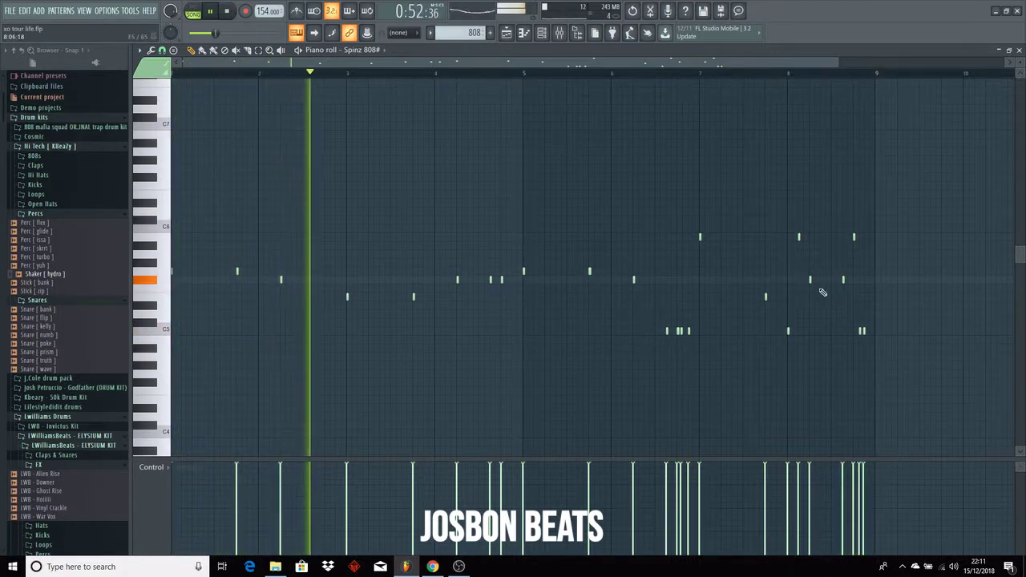
{"action": "left_click", "coordinate": [226, 11]}
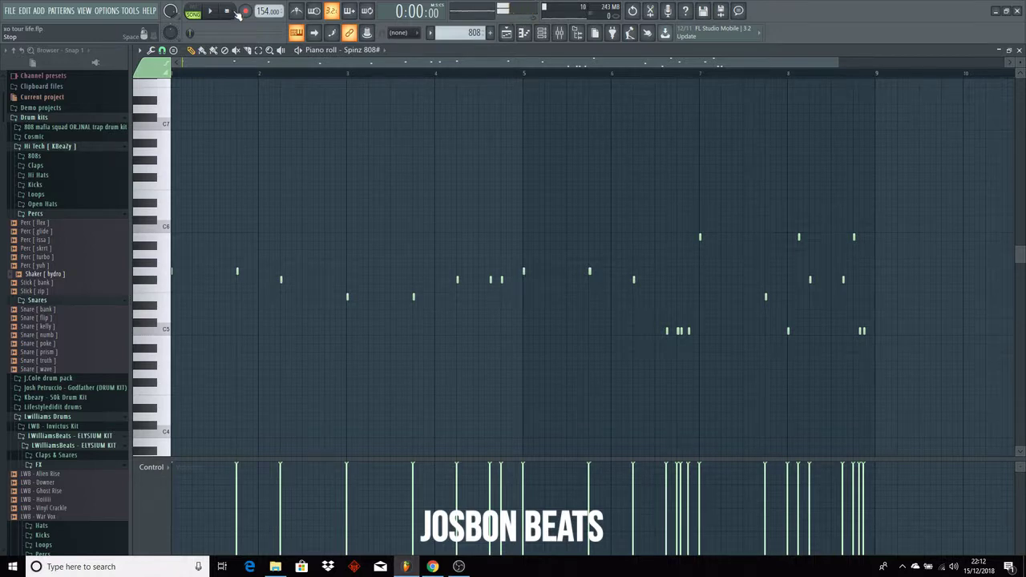
{"action": "left_click", "coordinate": [505, 32]}
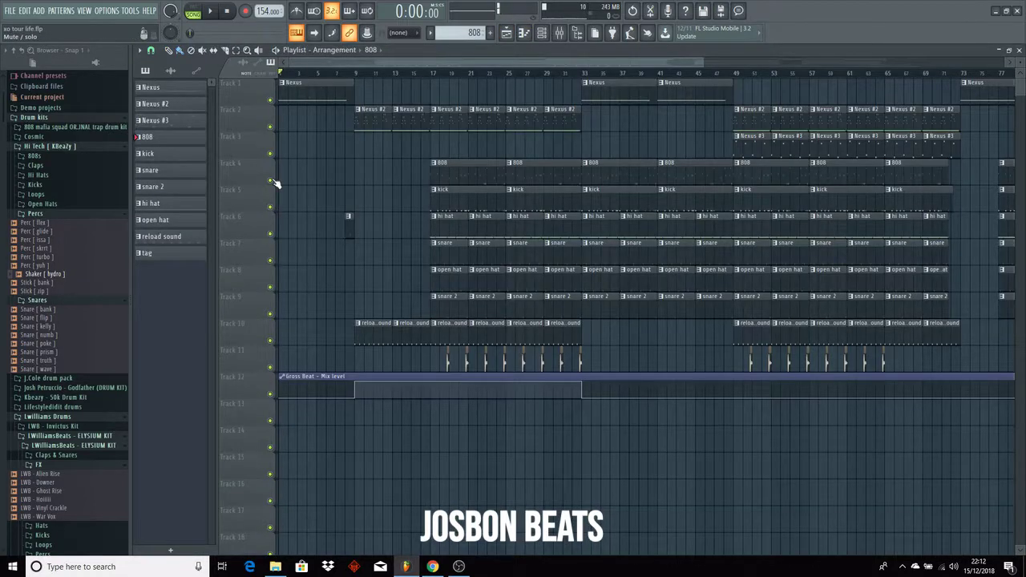
- Solo the 808 track (track 4), play it alone from bar 17, and stop playback
{"action": "right_click", "coordinate": [270, 180]}
{"action": "key", "text": "space"}
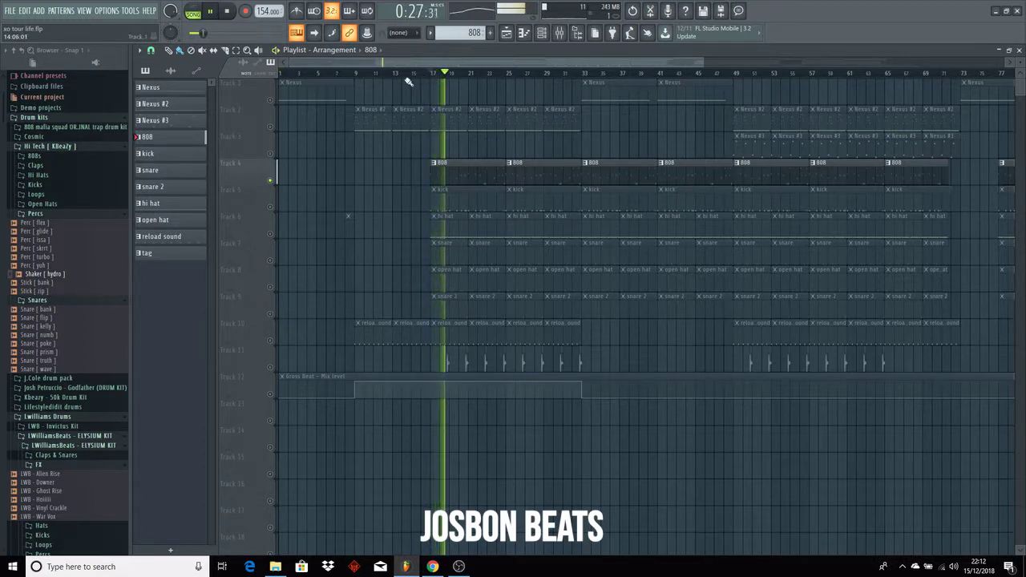
{"action": "left_click", "coordinate": [228, 12]}
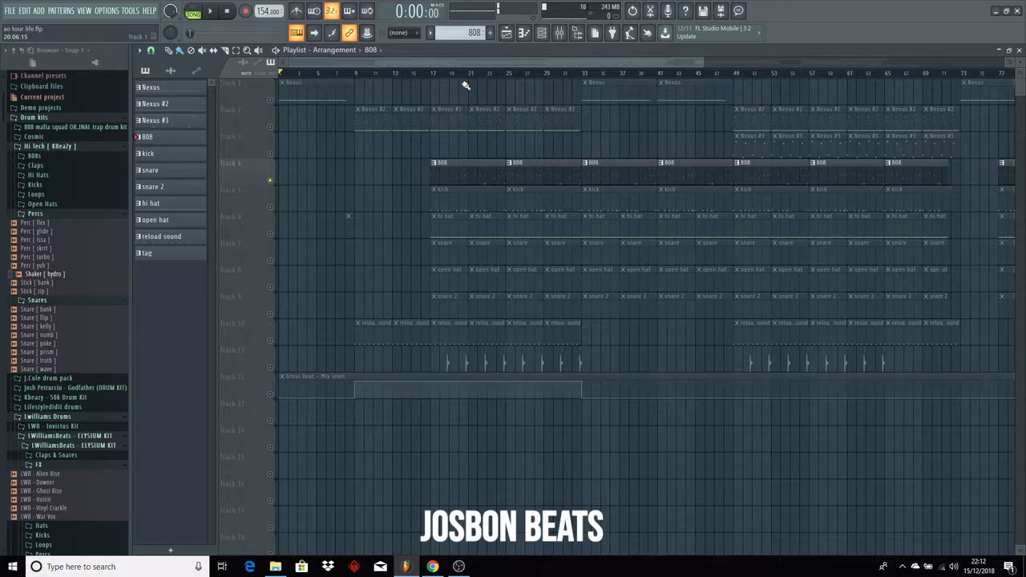
- View the sample settings of the Spinz 808# channel, then return to the playlist
{"action": "left_click", "coordinate": [549, 37]}
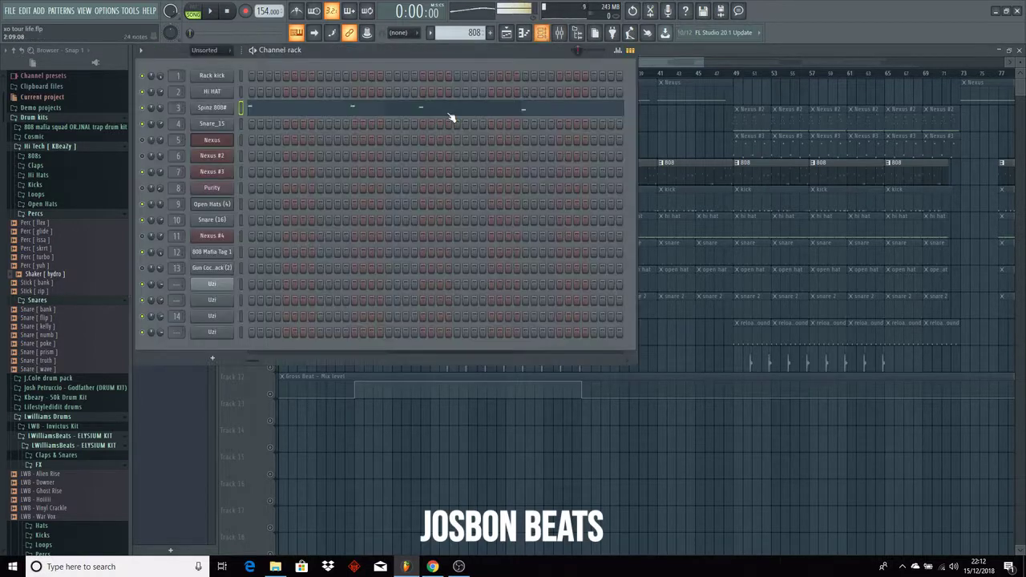
{"action": "left_click", "coordinate": [220, 109]}
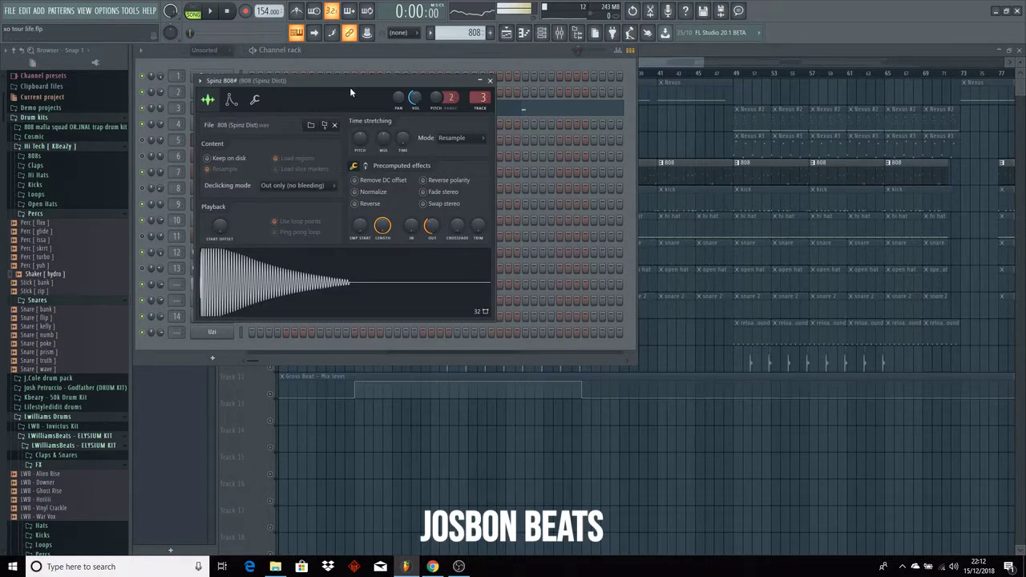
{"action": "left_click", "coordinate": [508, 35]}
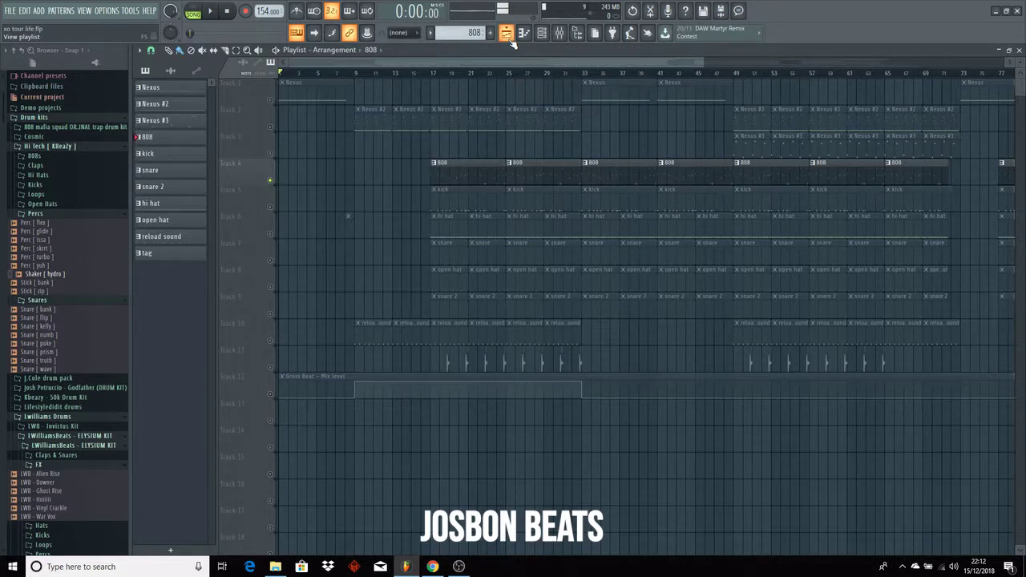
- Unmute the kick, hi hat, snare, open hat and snare 2 tracks (5 to 9) alongside the 808
{"action": "left_click", "coordinate": [270, 206]}
{"action": "left_click", "coordinate": [270, 233]}
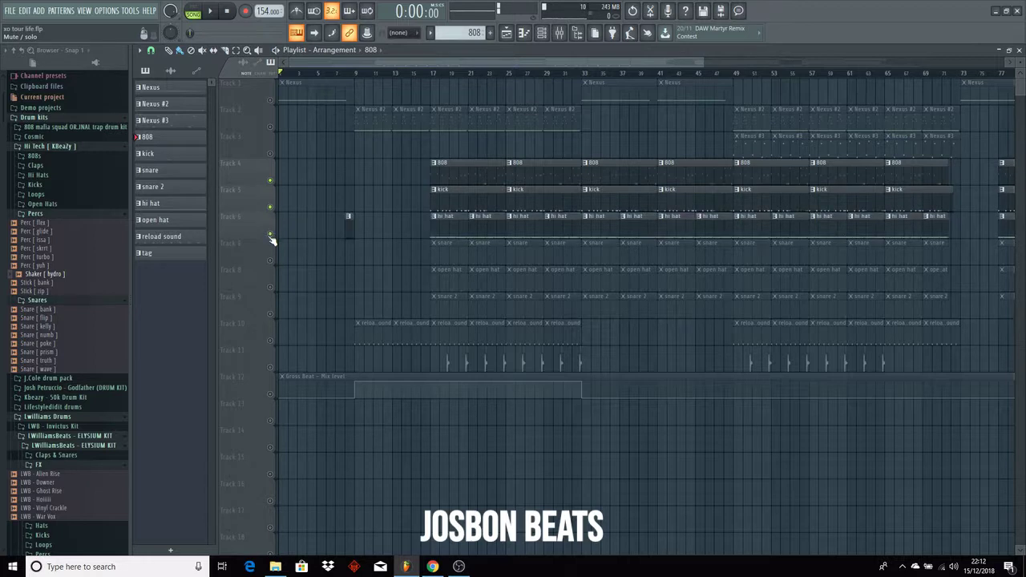
{"action": "left_click", "coordinate": [270, 259]}
{"action": "left_click", "coordinate": [270, 286]}
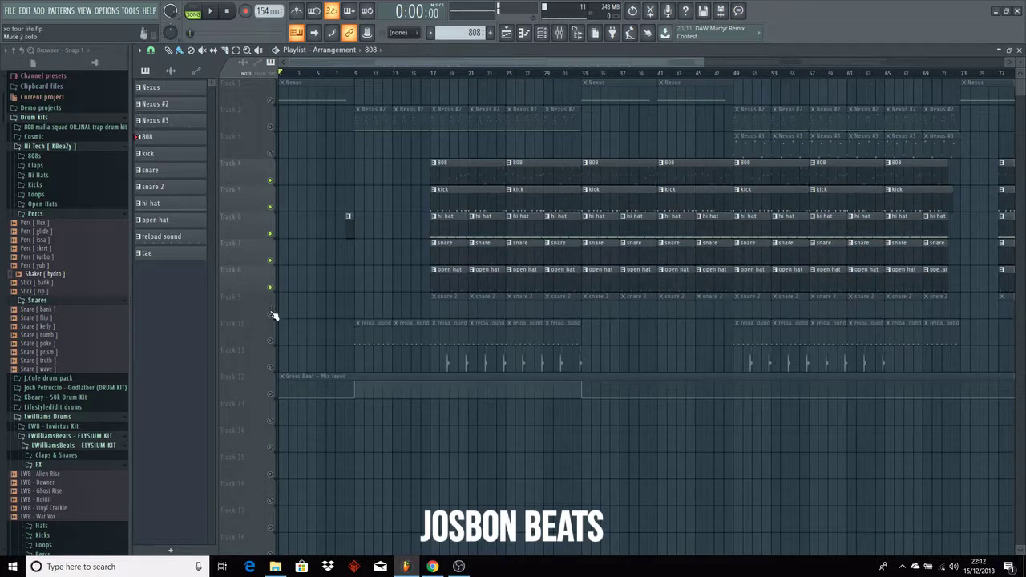
{"action": "left_click", "coordinate": [270, 314]}
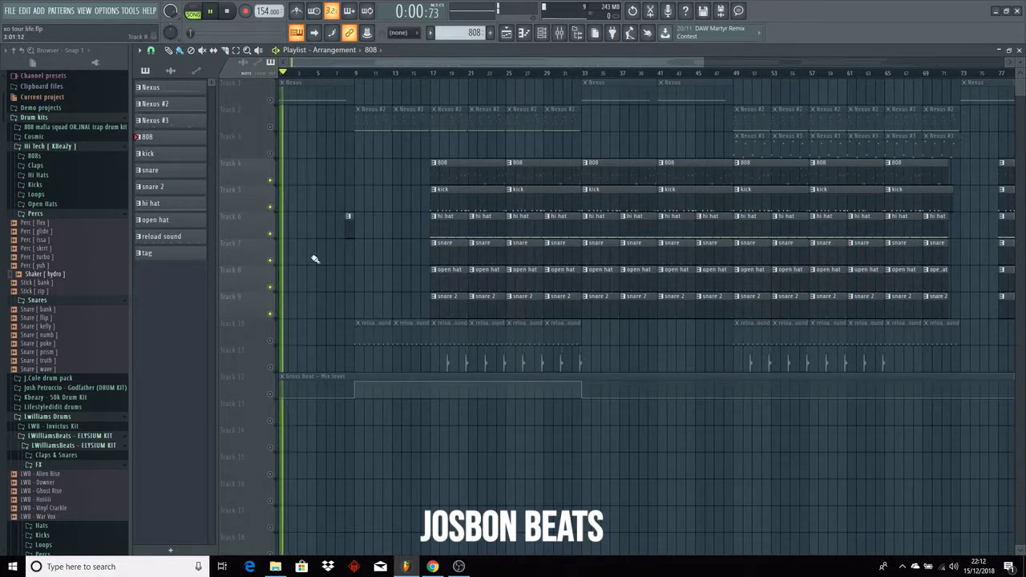
- Play the 808 and drum tracks together from bar 17, remove the stray clip on track 1, and stop playback
{"action": "left_click", "coordinate": [435, 83]}
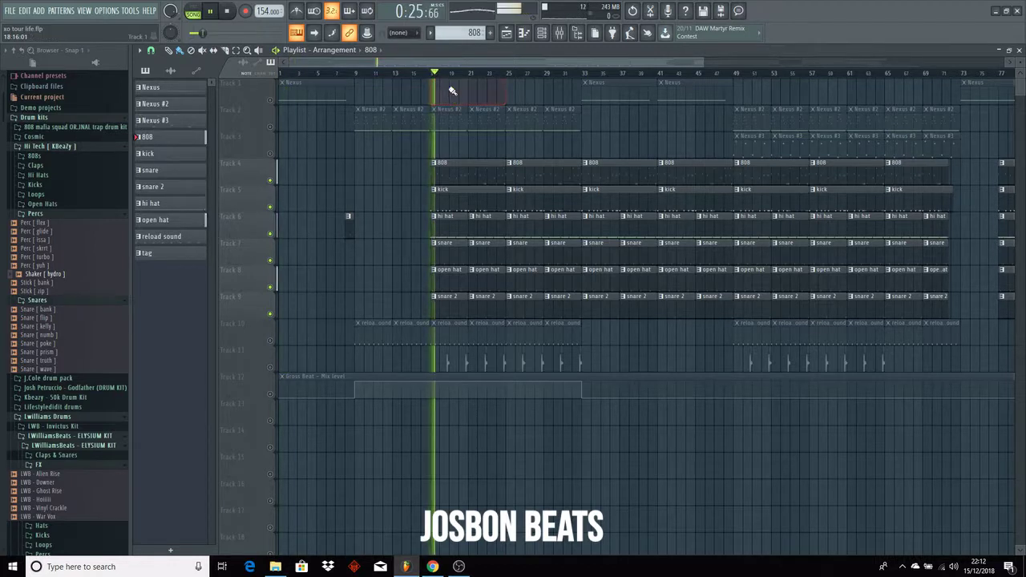
{"action": "right_click", "coordinate": [451, 90]}
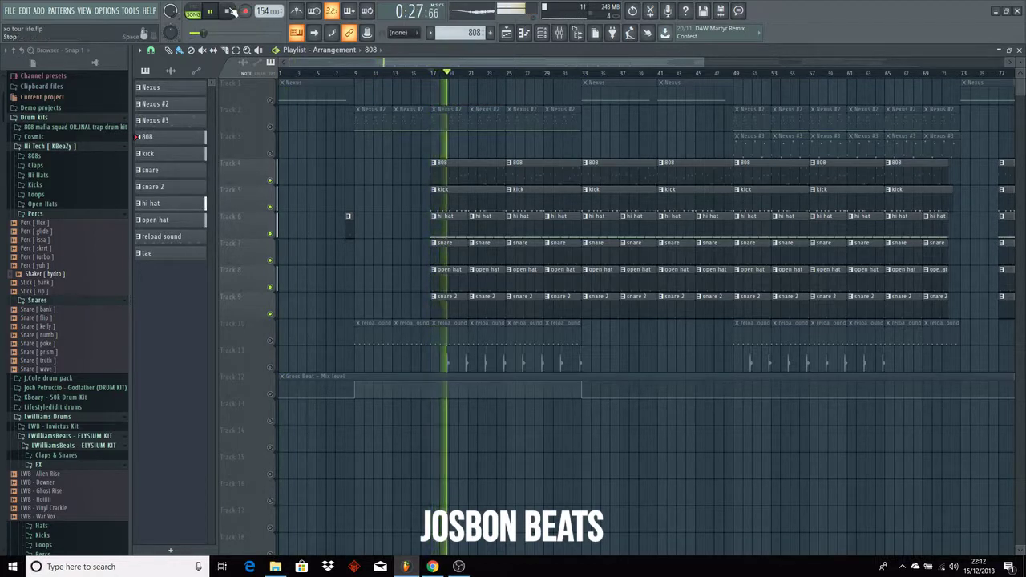
{"action": "key", "text": "space"}
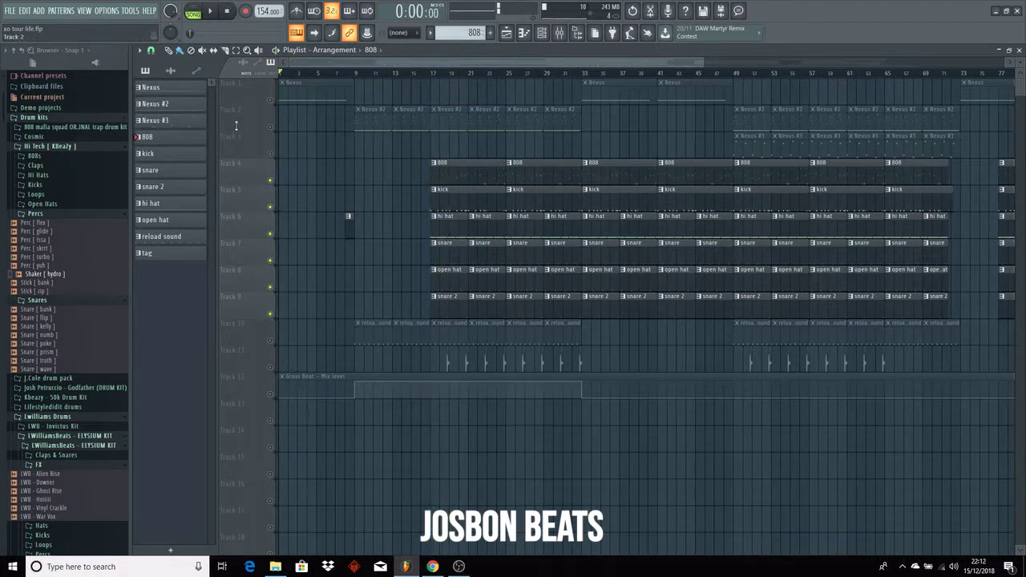
- Unmute all remaining tracks and play the full beat from bar 17 and from bar 49, ending with playback stopped
{"action": "left_click", "coordinate": [270, 153]}
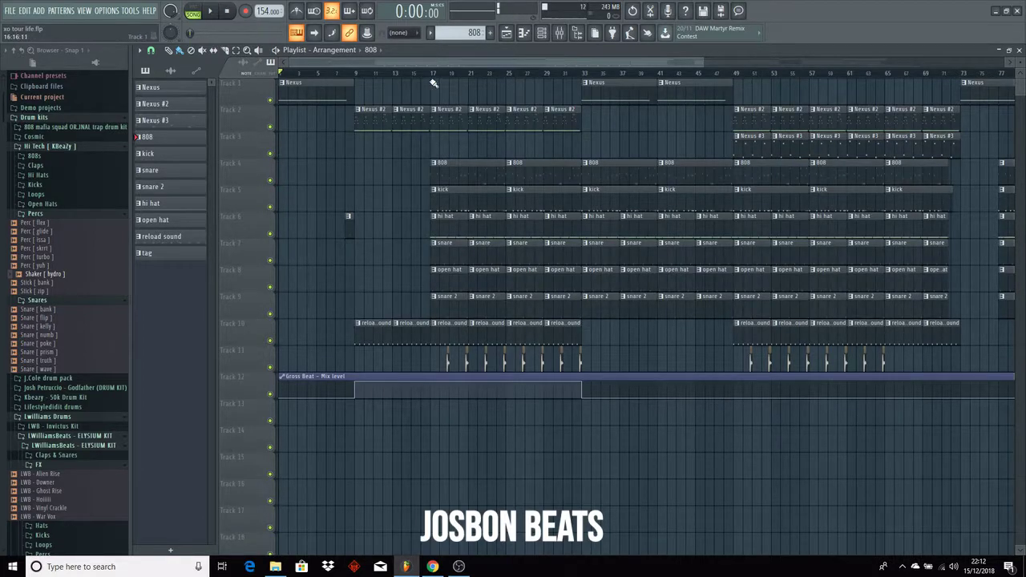
{"action": "left_click", "coordinate": [217, 11]}
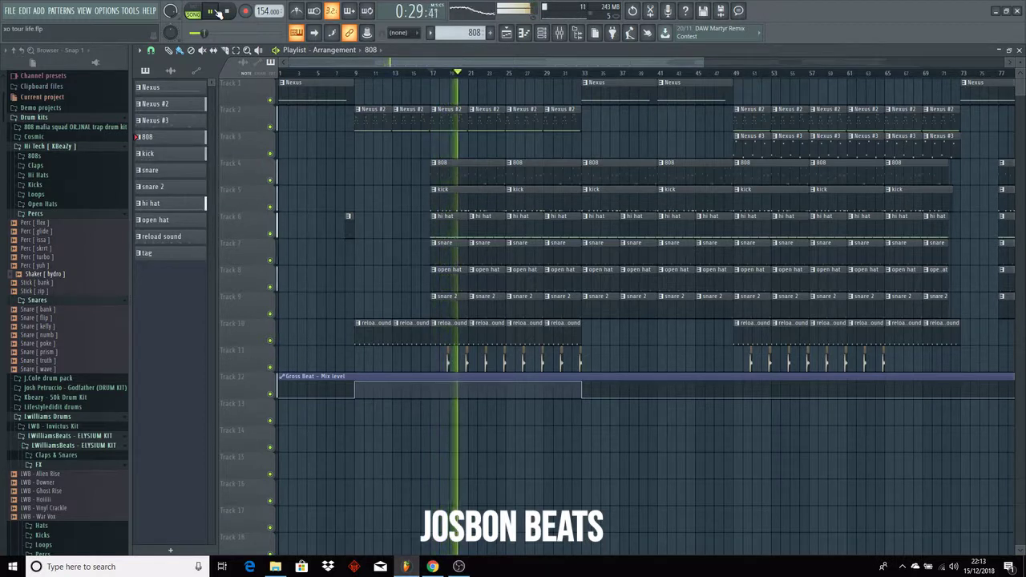
{"action": "left_click", "coordinate": [732, 72]}
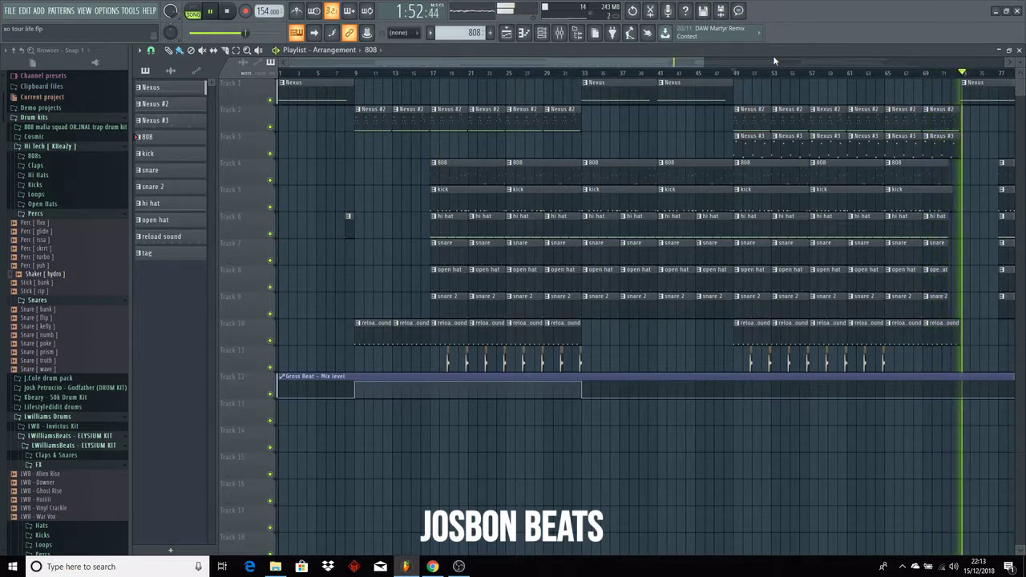
{"action": "left_click", "coordinate": [229, 13]}
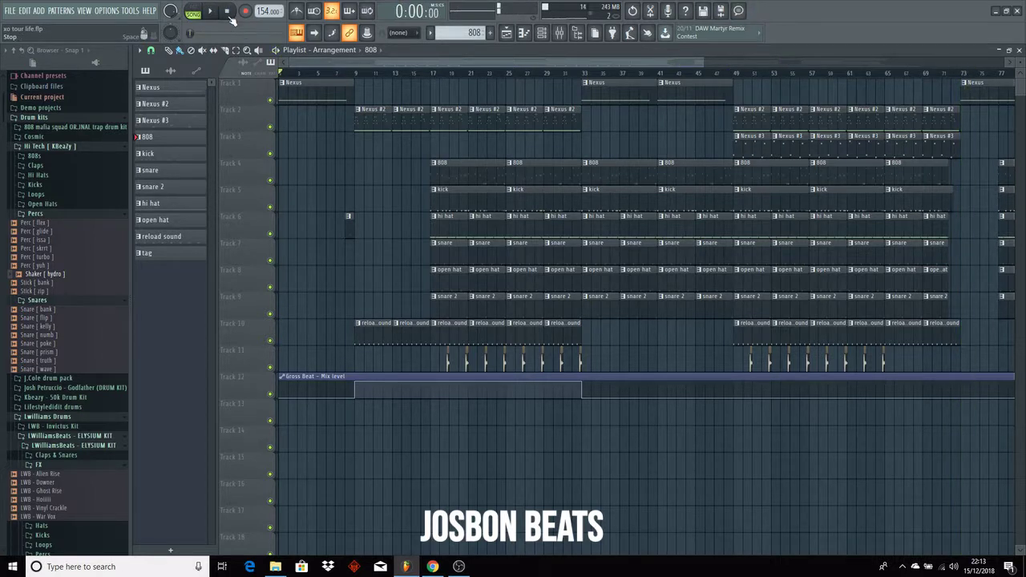